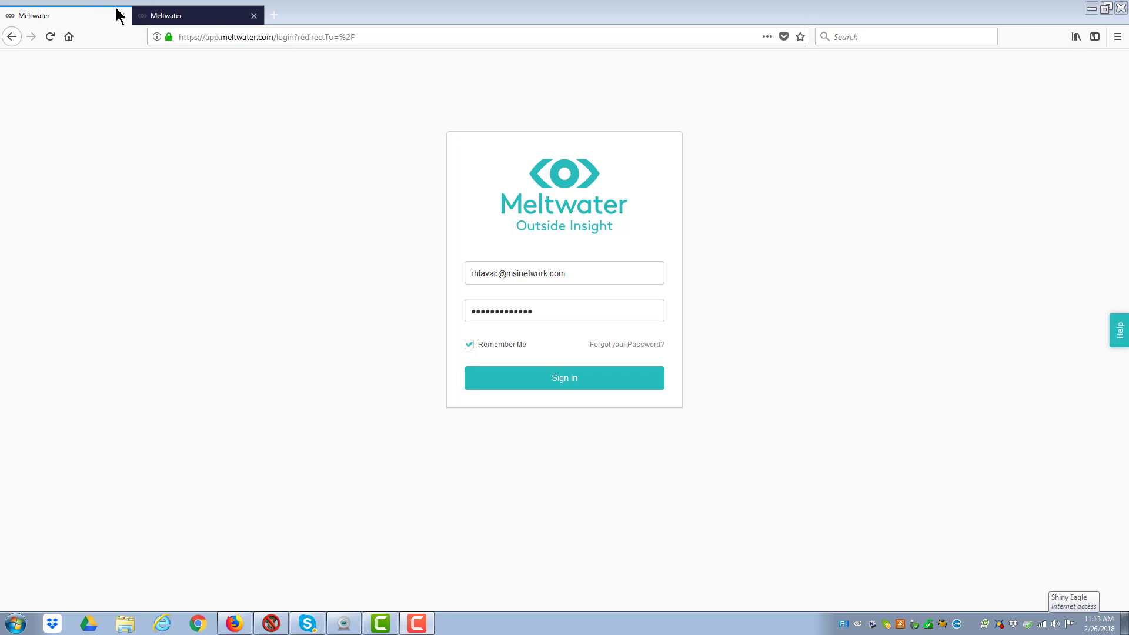
# Switch to the logged-in Meltwater tab showing the Electric Cars Home dashboard
pyautogui.click(199, 17)
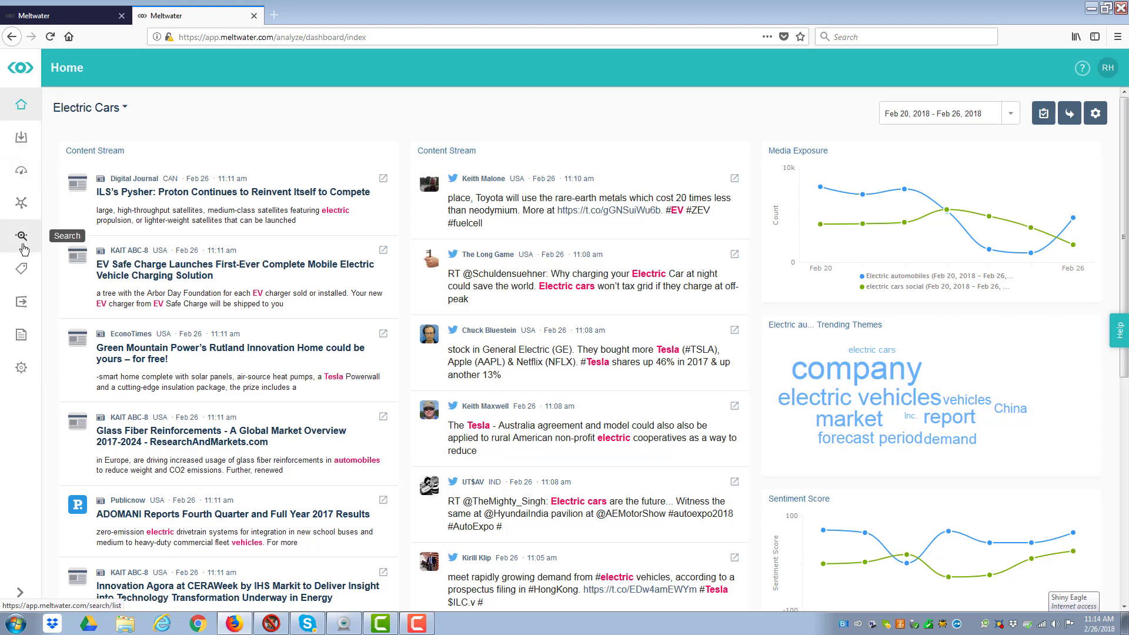
# Open the saved searches list and start a new search with the media type set to Social
pyautogui.click(22, 238)
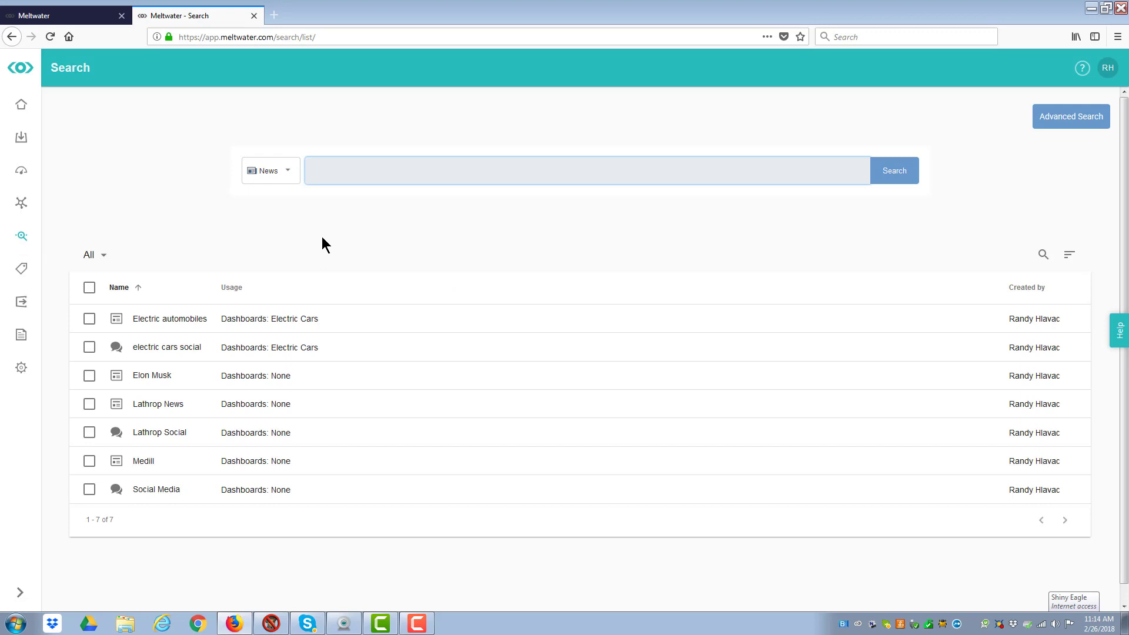
pyautogui.click(289, 174)
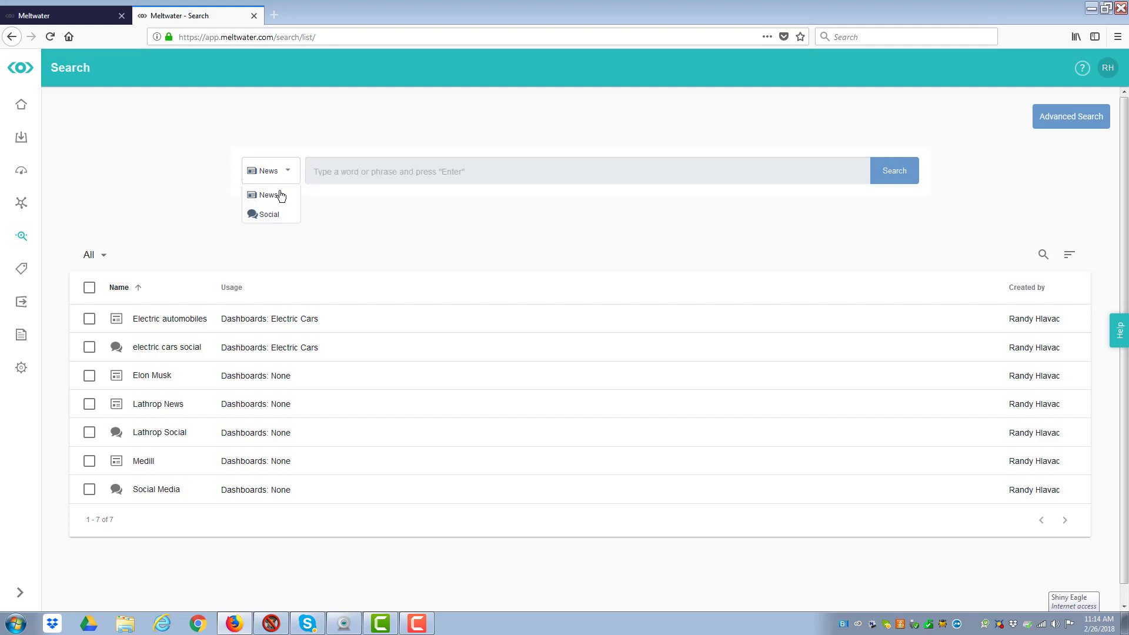
pyautogui.click(270, 218)
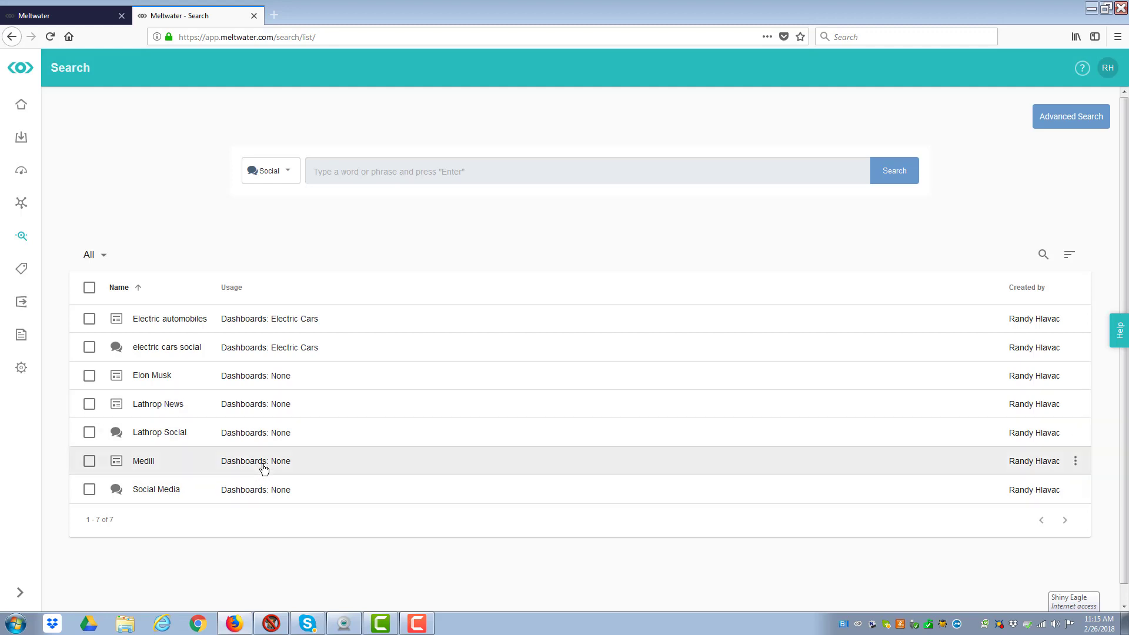
pyautogui.click(339, 169)
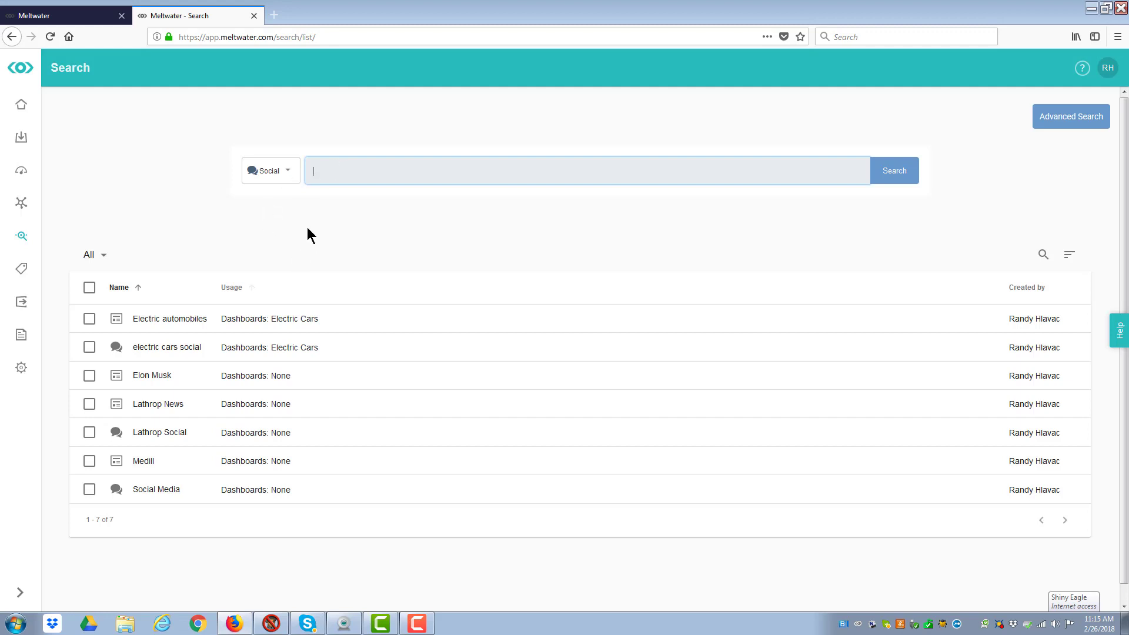
# Open the saved Medill search in the keyword editor, showing its 253 results
pyautogui.click(142, 465)
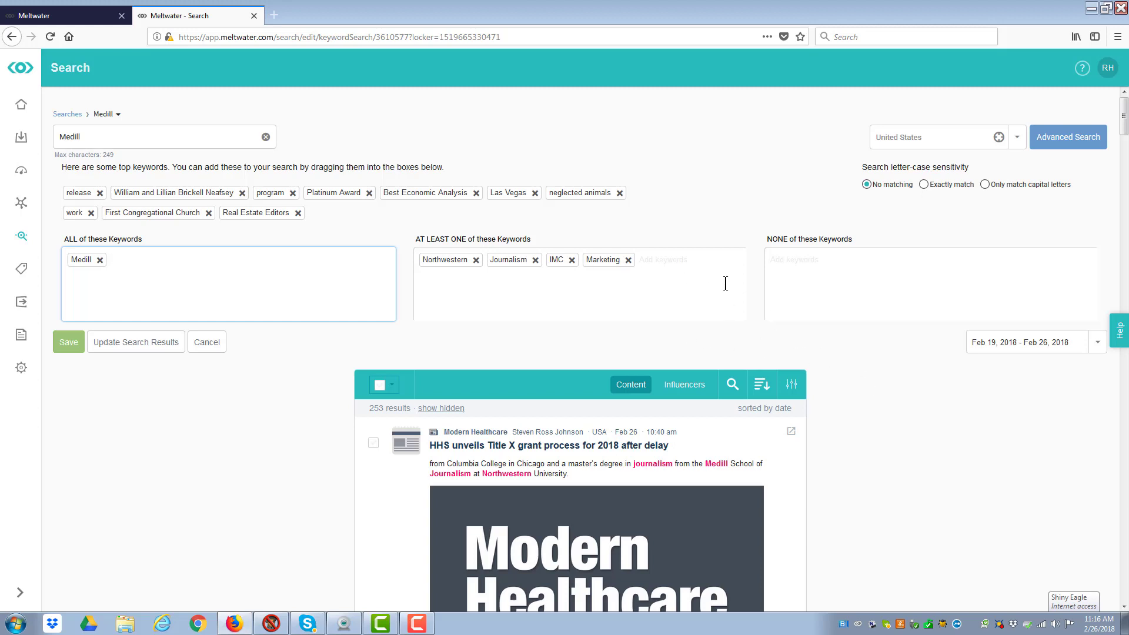
pyautogui.scroll(-2, 855, 449)
pyautogui.scroll(-2, 975, 473)
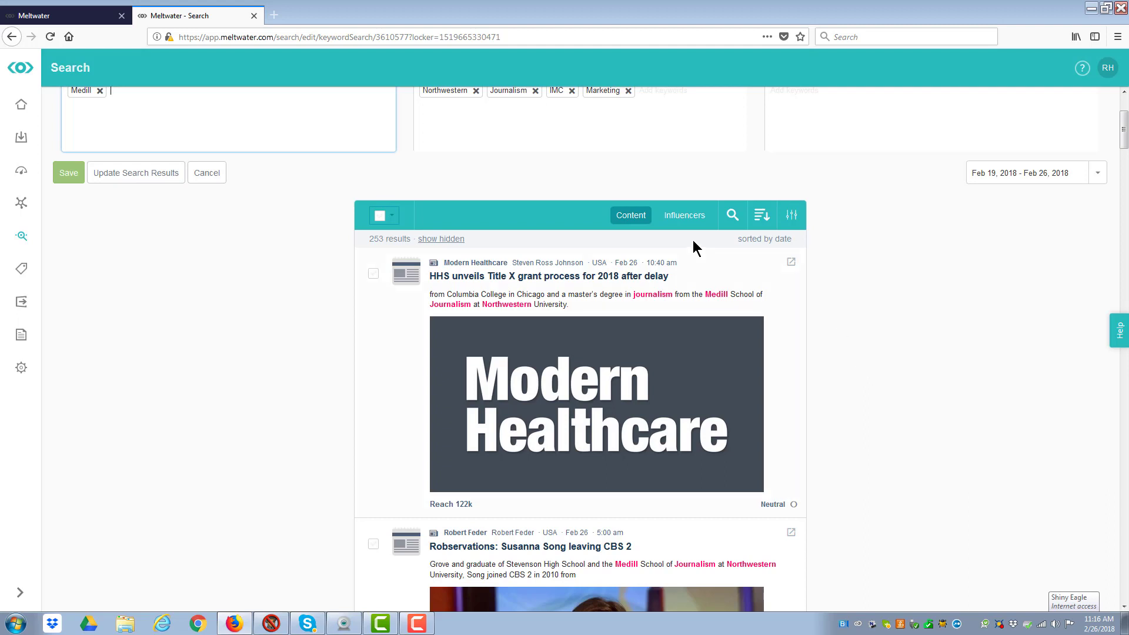
pyautogui.click(685, 218)
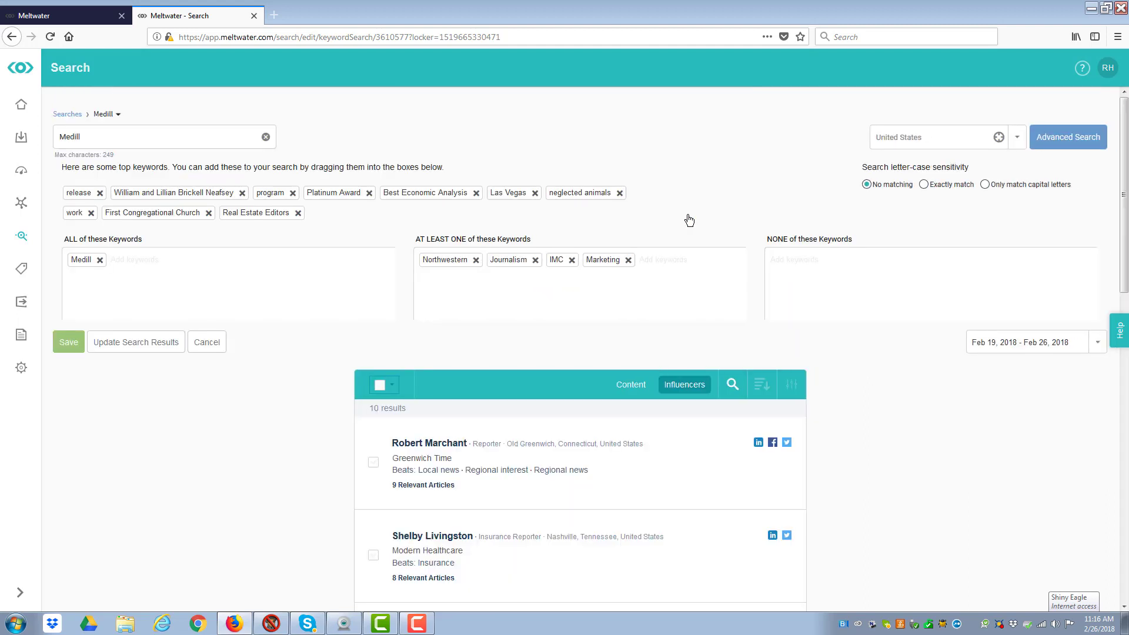
pyautogui.scroll(-2, 860, 444)
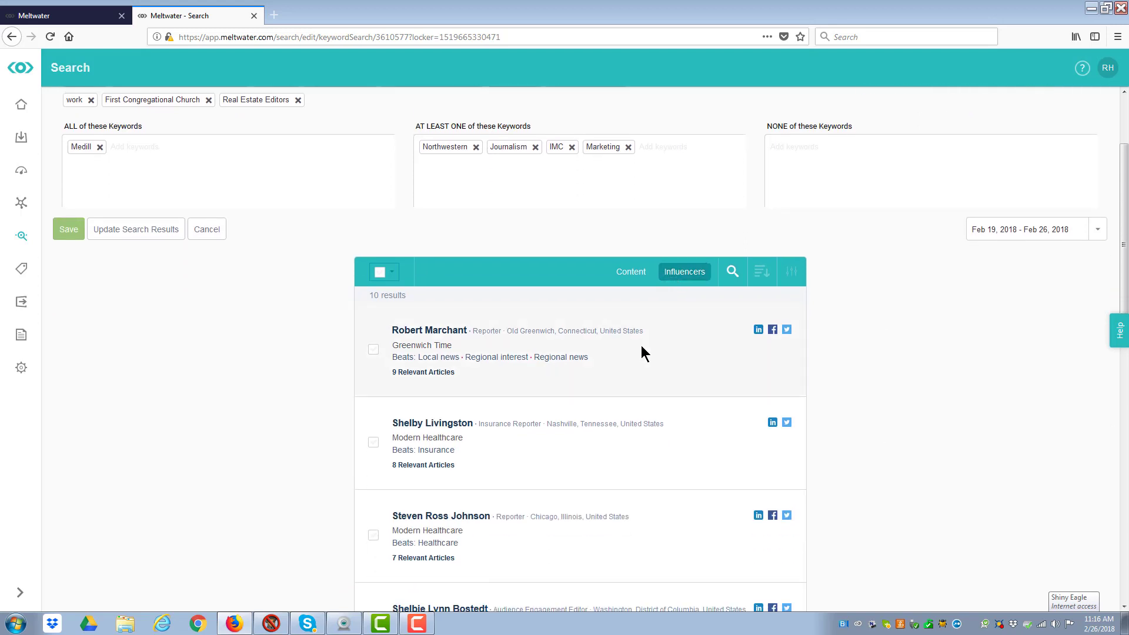
pyautogui.scroll(-2, 643, 347)
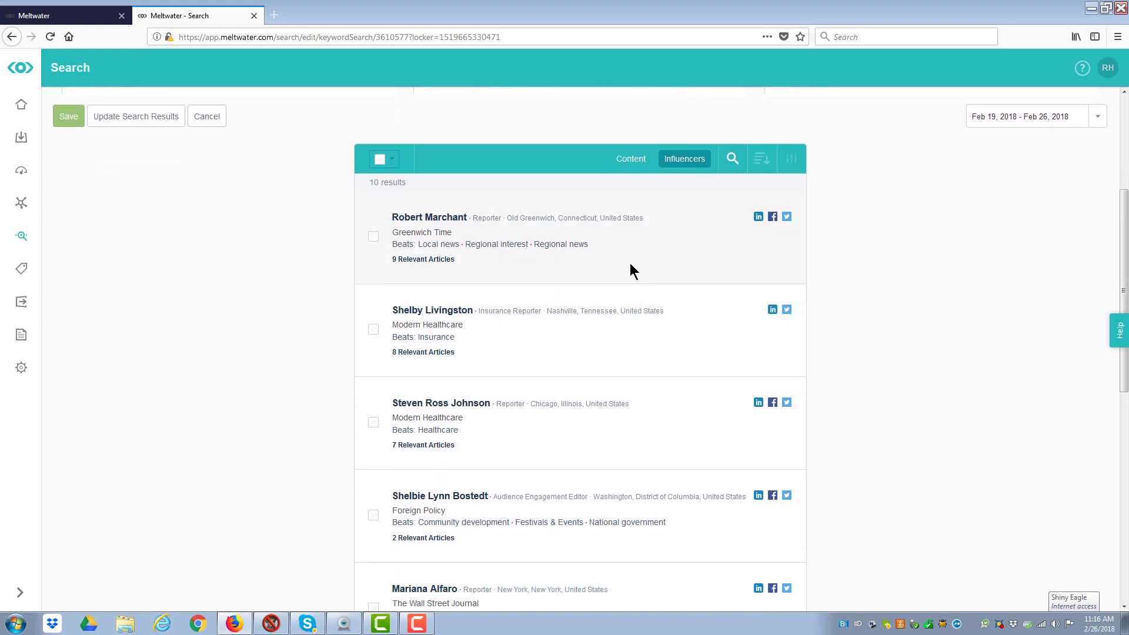
pyautogui.scroll(-2, 618, 350)
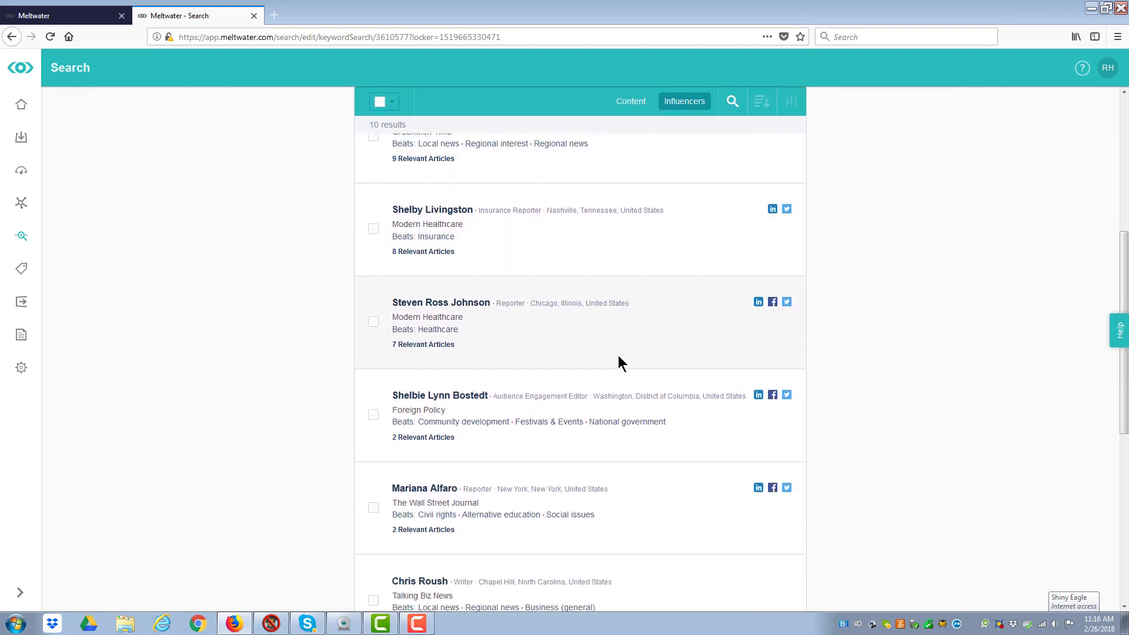
pyautogui.scroll(-2, 623, 376)
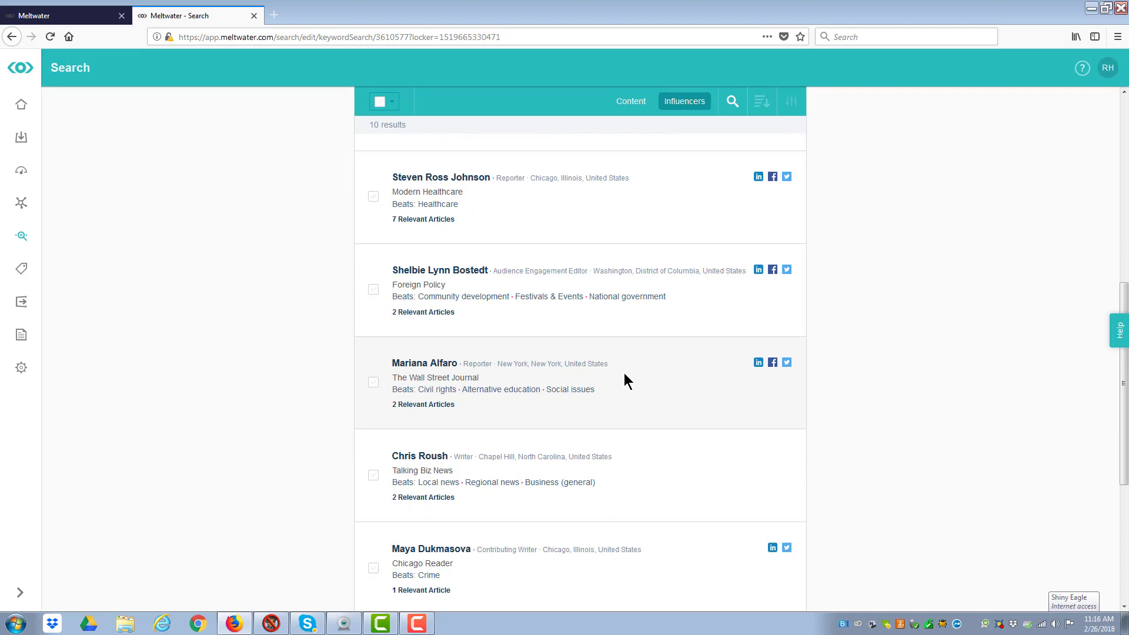
pyautogui.scroll(5, 624, 379)
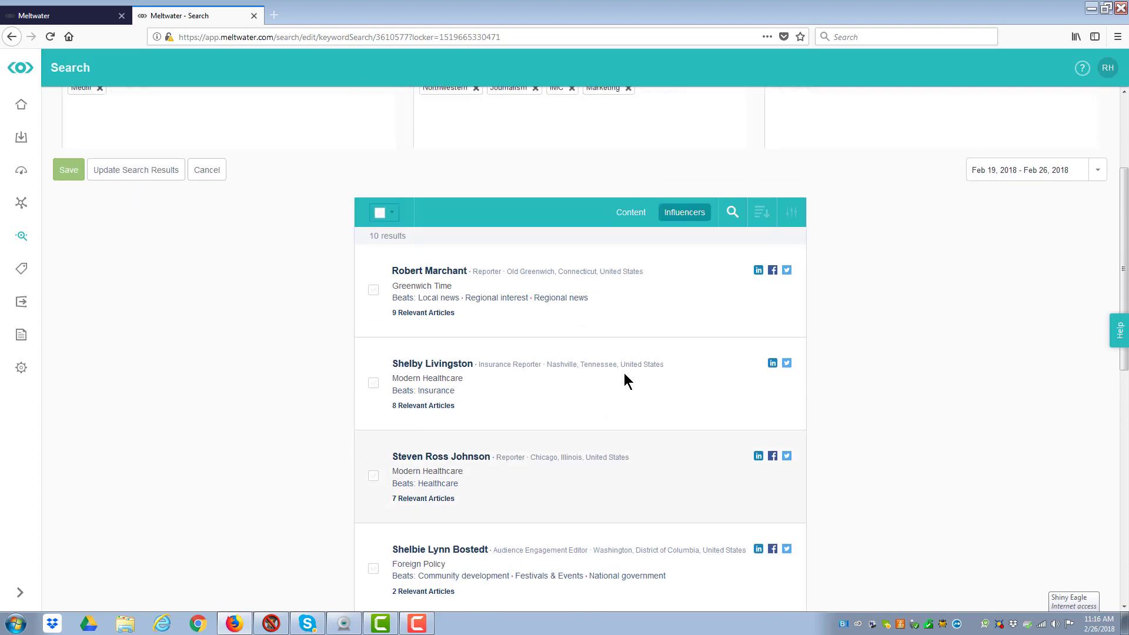
pyautogui.click(625, 219)
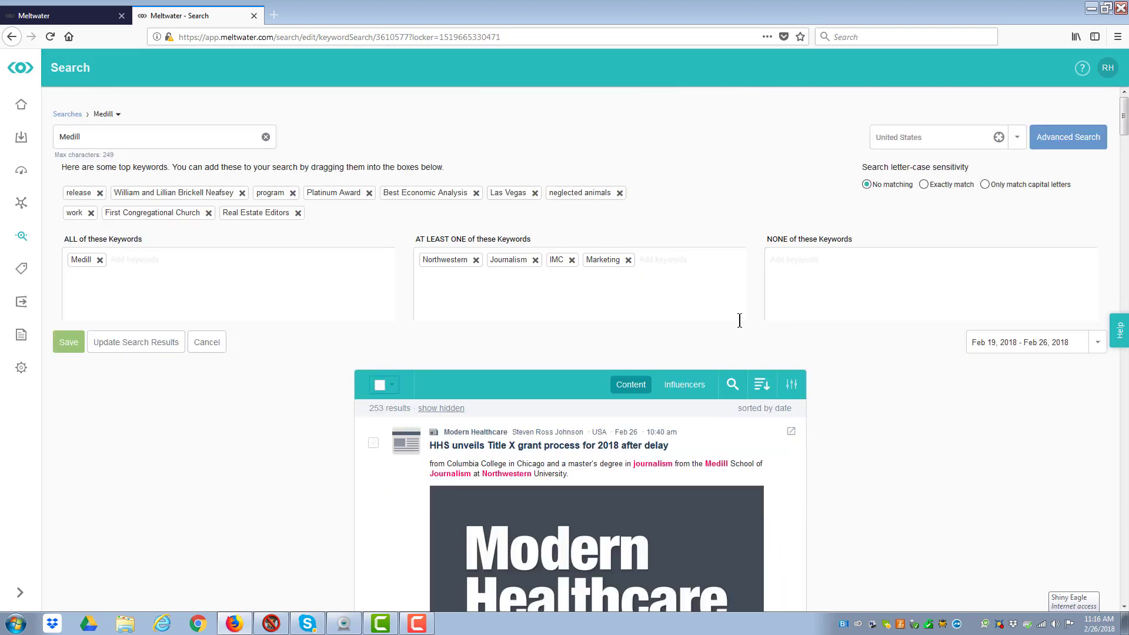
pyautogui.scroll(-4, 847, 406)
pyautogui.scroll(-3, 874, 430)
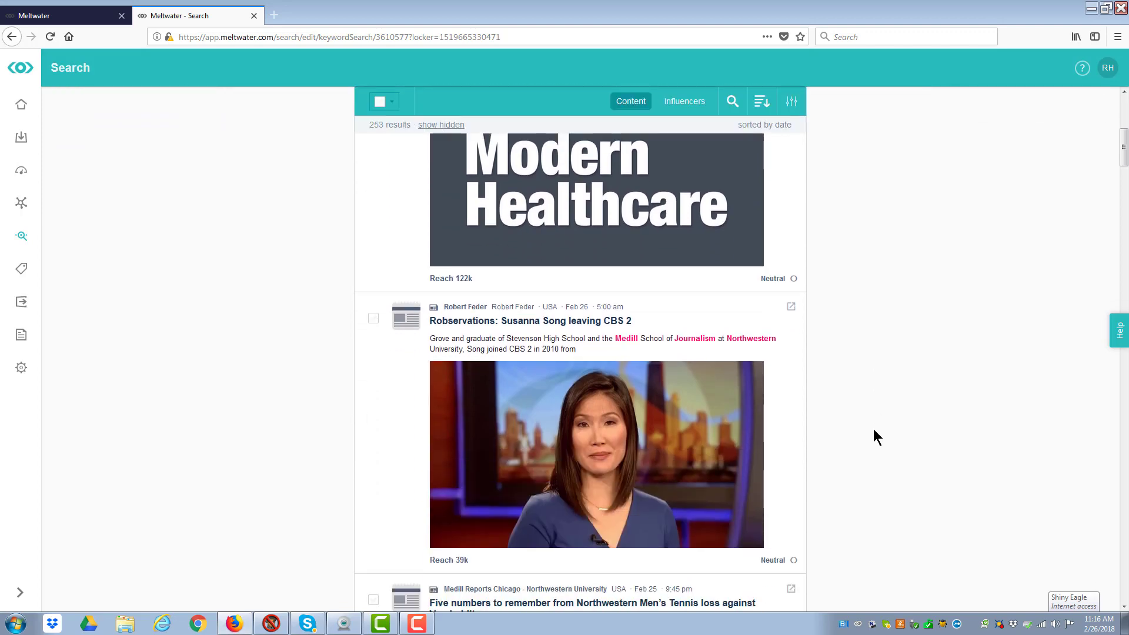
pyautogui.scroll(-3, 873, 429)
pyautogui.scroll(-3, 874, 429)
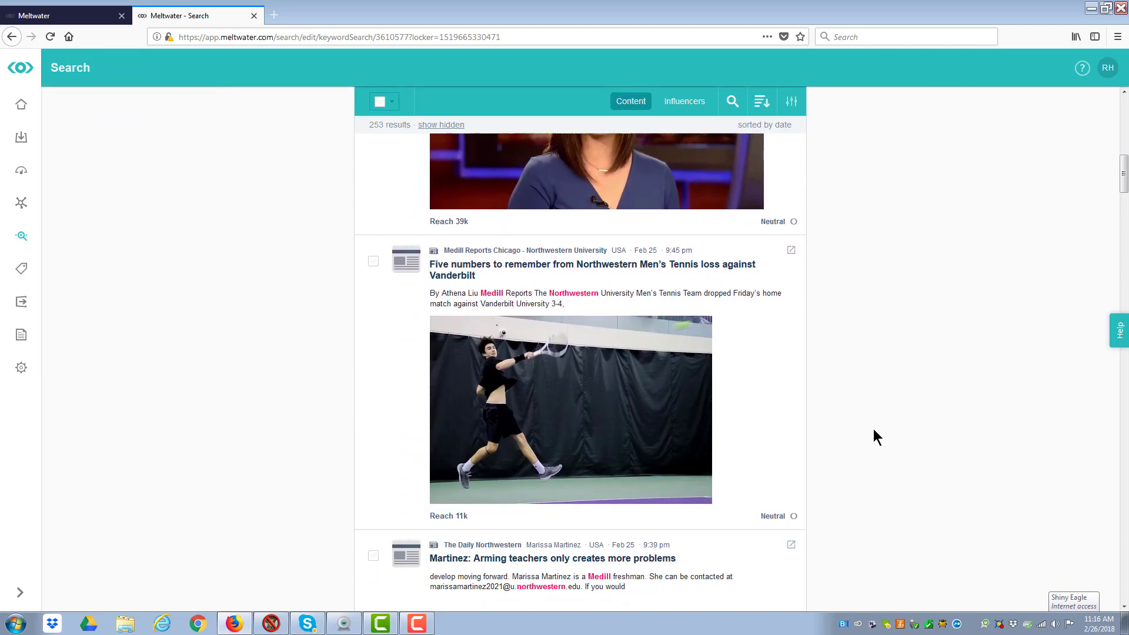
pyautogui.scroll(-7, 874, 435)
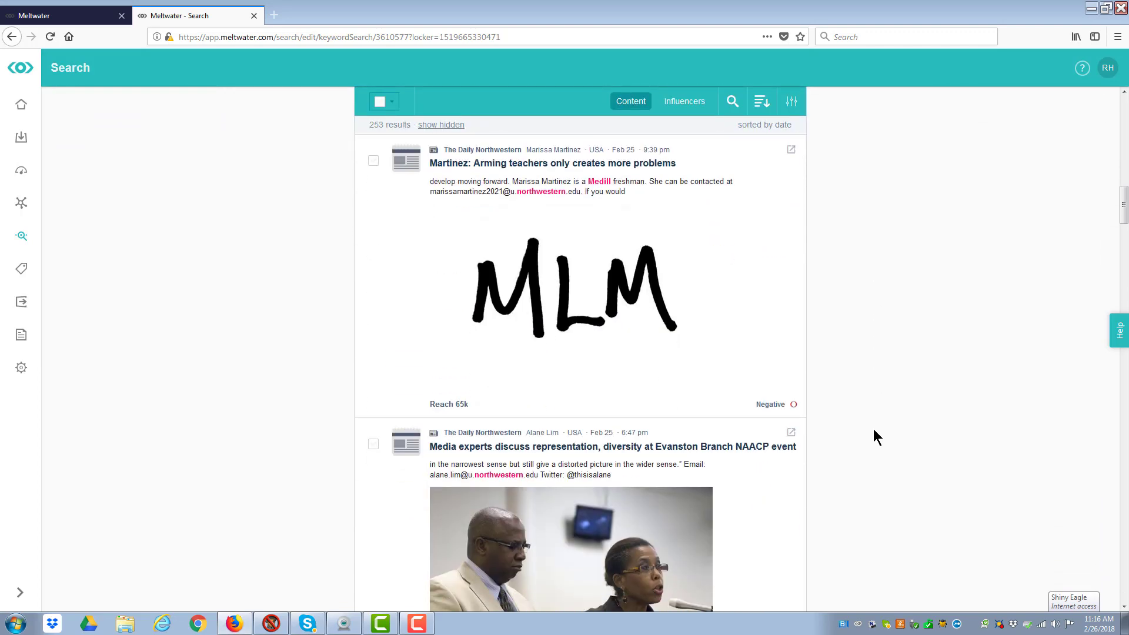
pyautogui.scroll(-3, 873, 429)
pyautogui.scroll(15, 874, 430)
pyautogui.scroll(3, 873, 437)
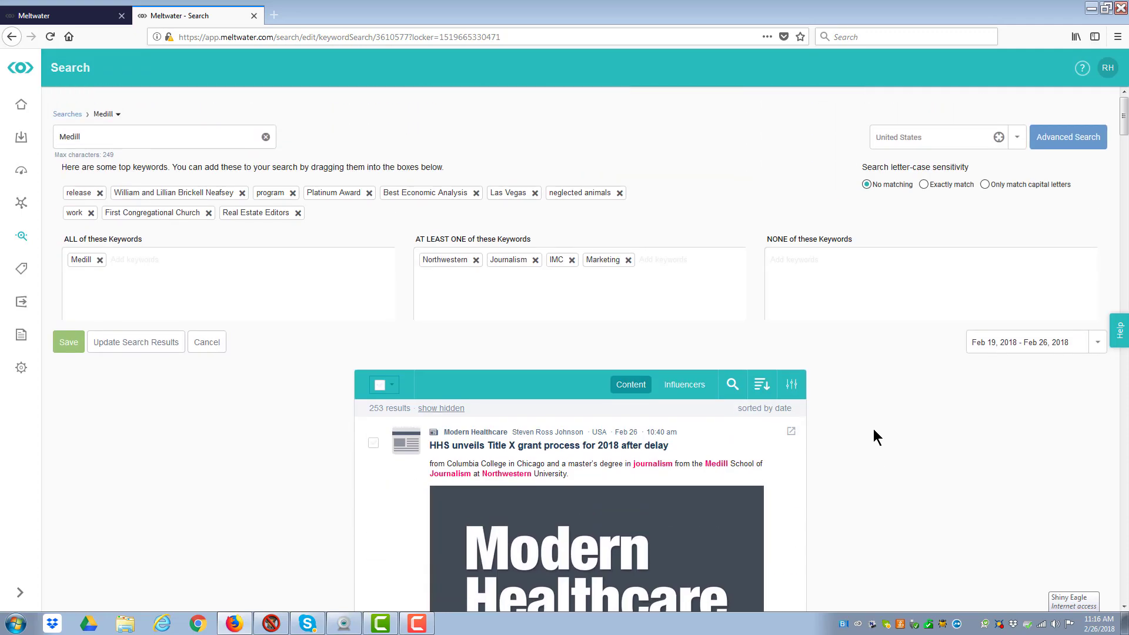
# Add 'media' as an at-least-one keyword to the Medill search, raising results to 263
pyautogui.click(839, 266)
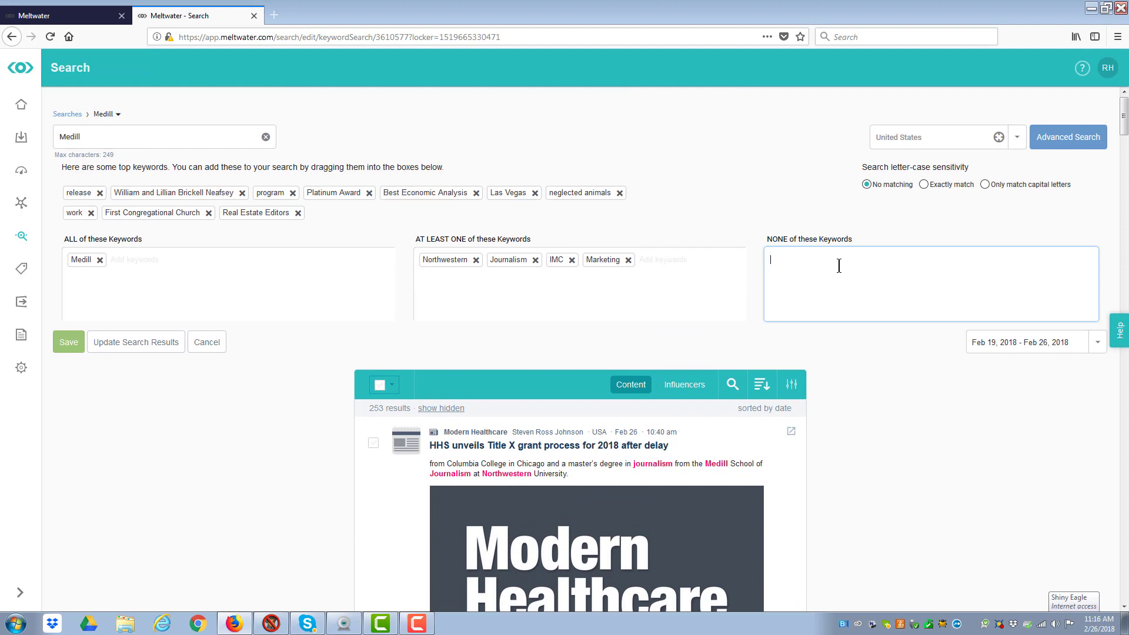
pyautogui.click(128, 352)
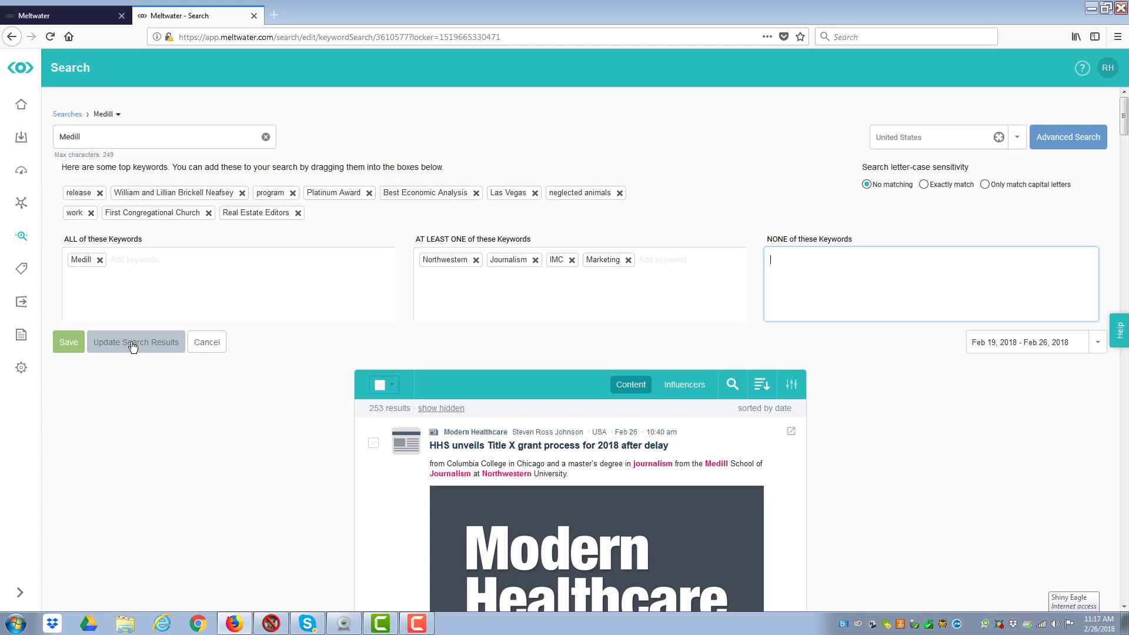
pyautogui.click(905, 412)
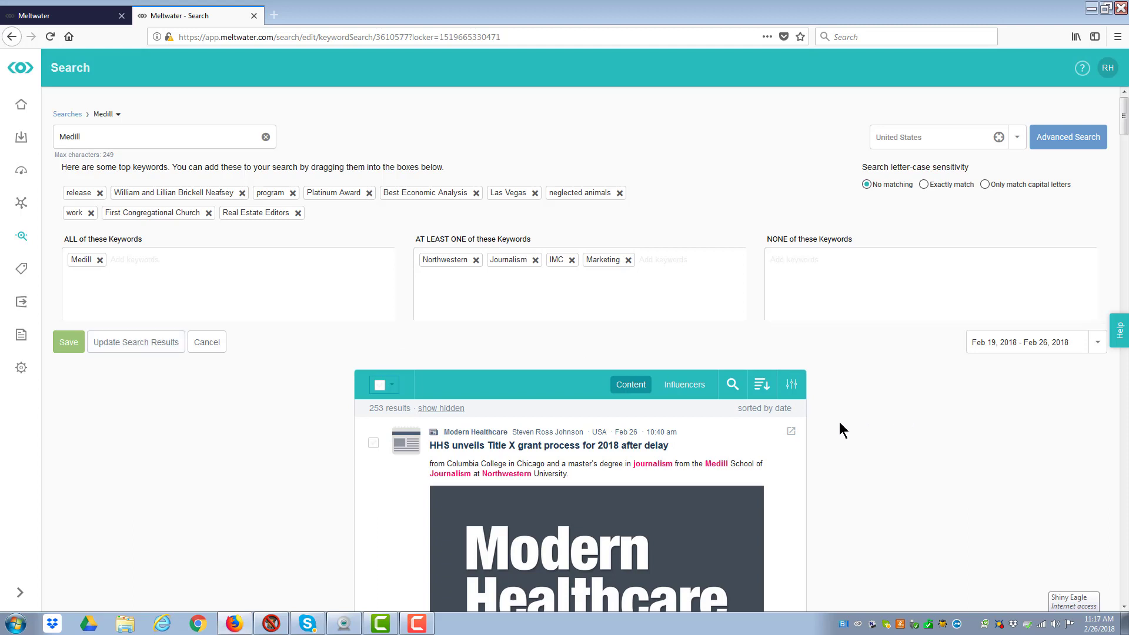
pyautogui.click(657, 260)
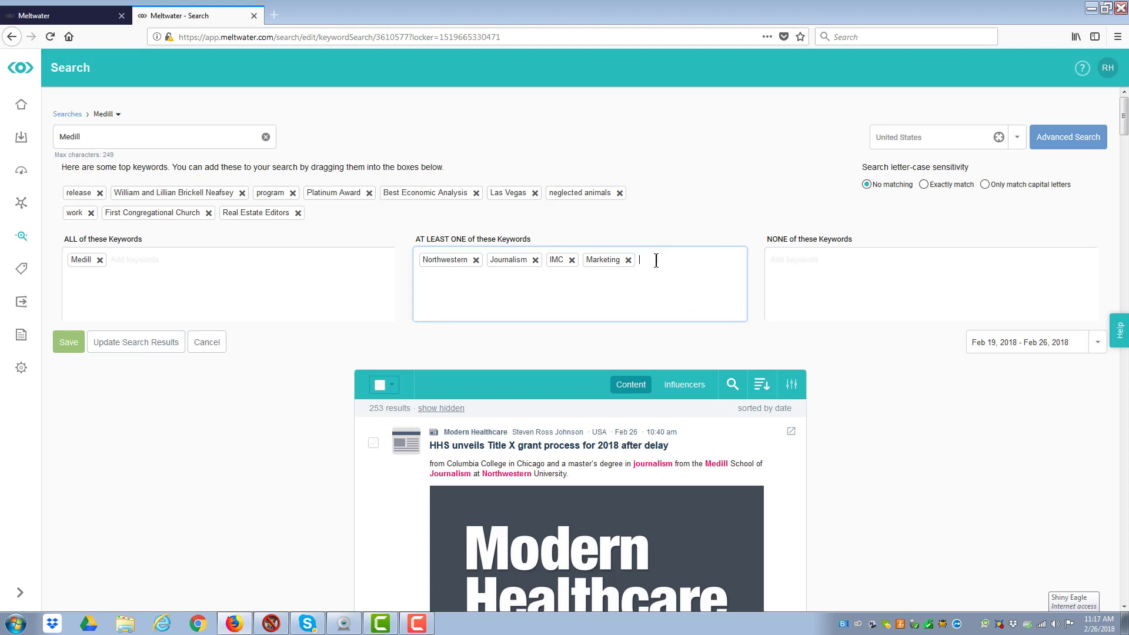
pyautogui.write('media')
pyautogui.press('Return')
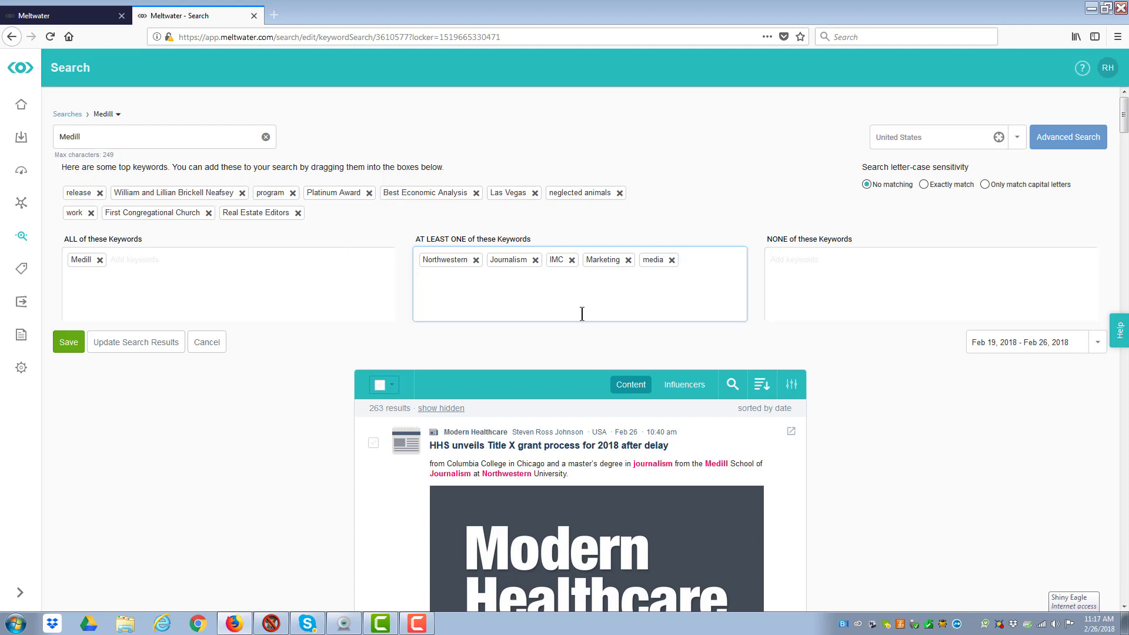
# Preview the Medill search as a Boolean query, return to keyword view, and show the Quick Pick sources
pyautogui.click(1074, 138)
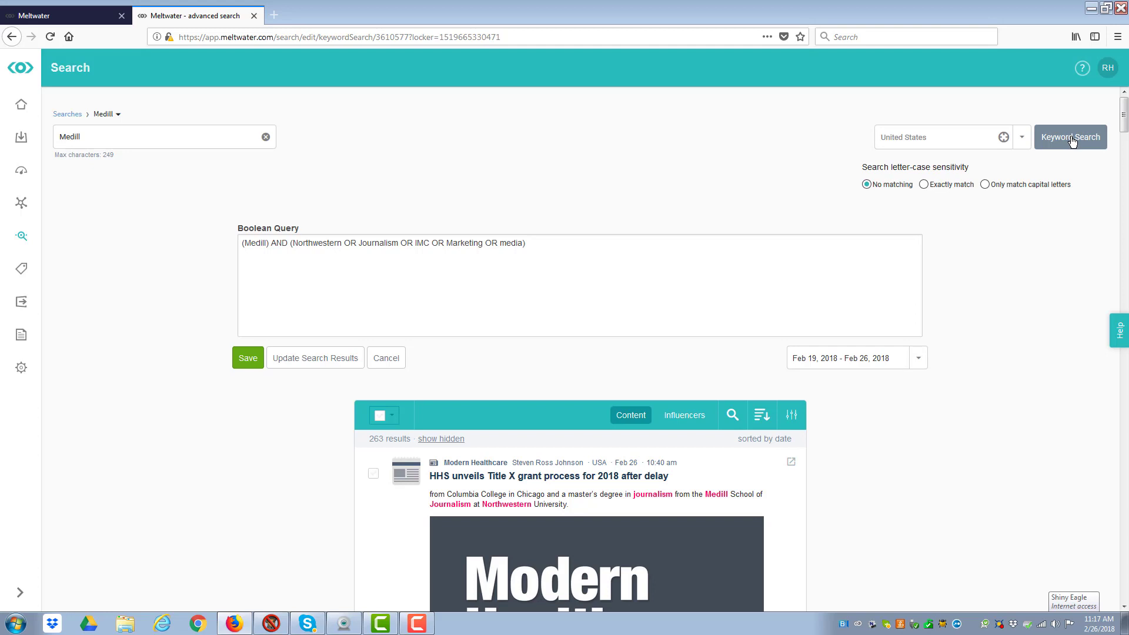
pyautogui.click(1072, 141)
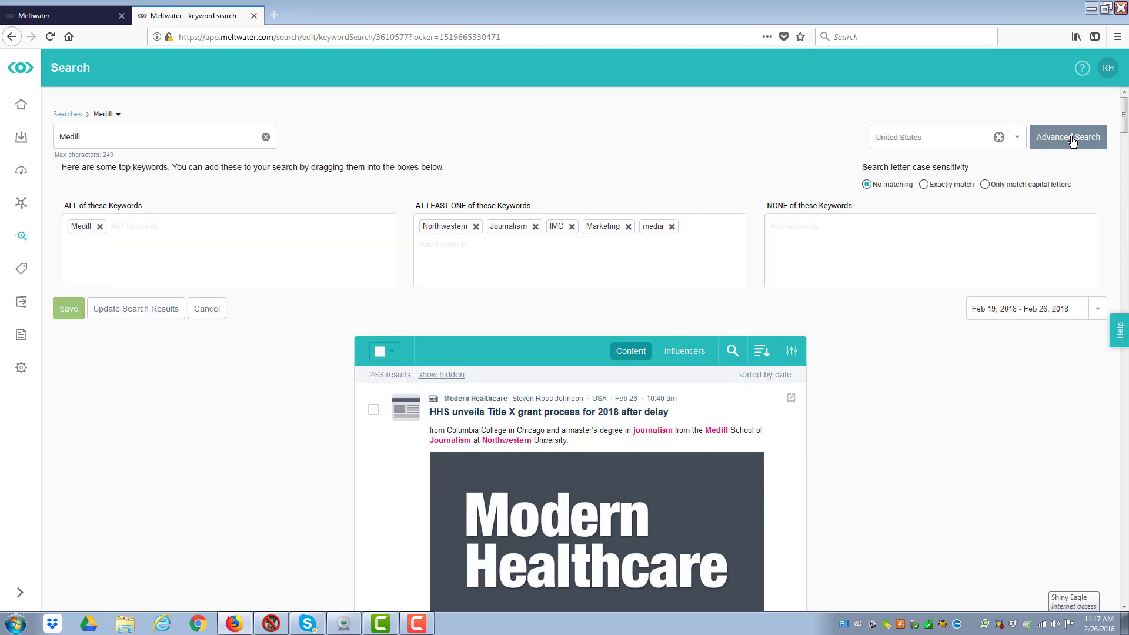
pyautogui.click(1019, 140)
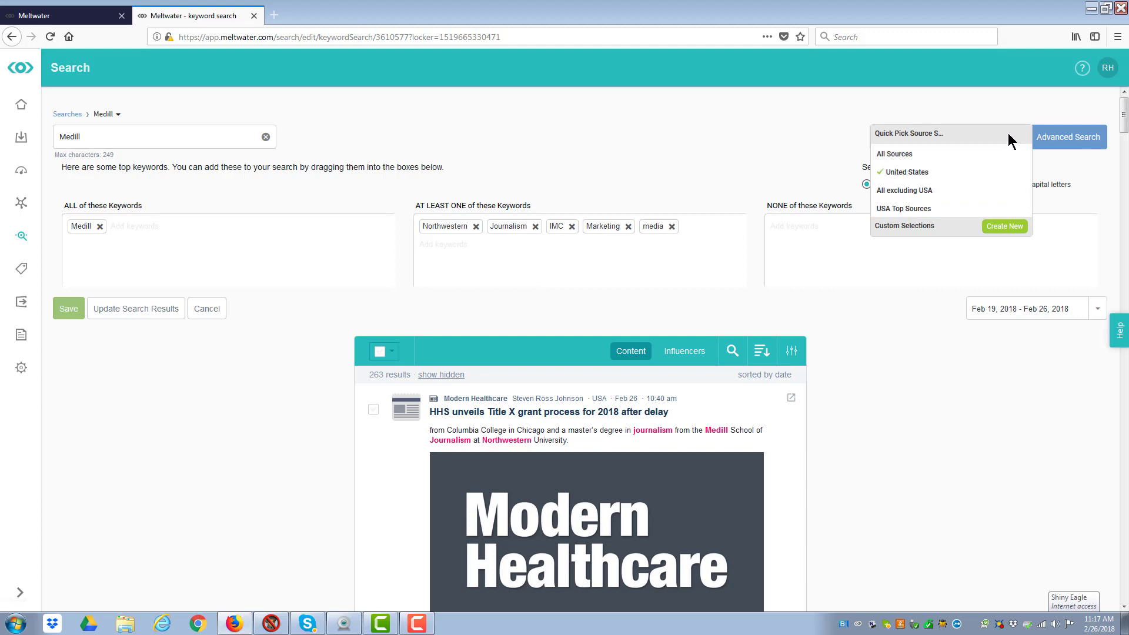
# Review the Source Type, Location, Language and Reach Percentile filters, then cancel without changes
pyautogui.click(1013, 229)
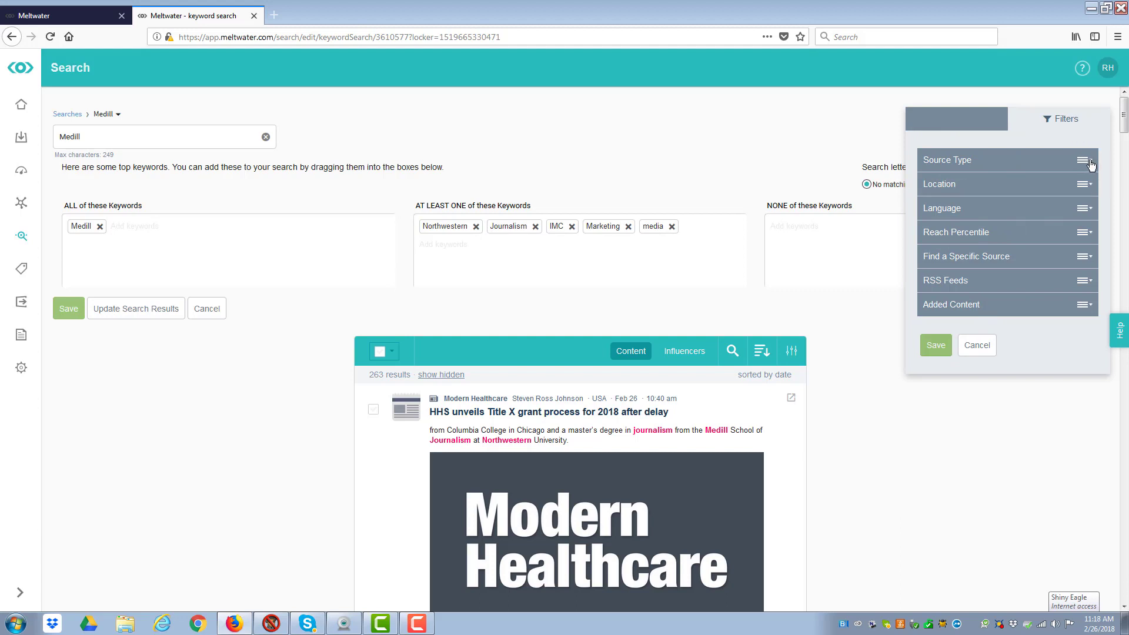
pyautogui.click(1091, 164)
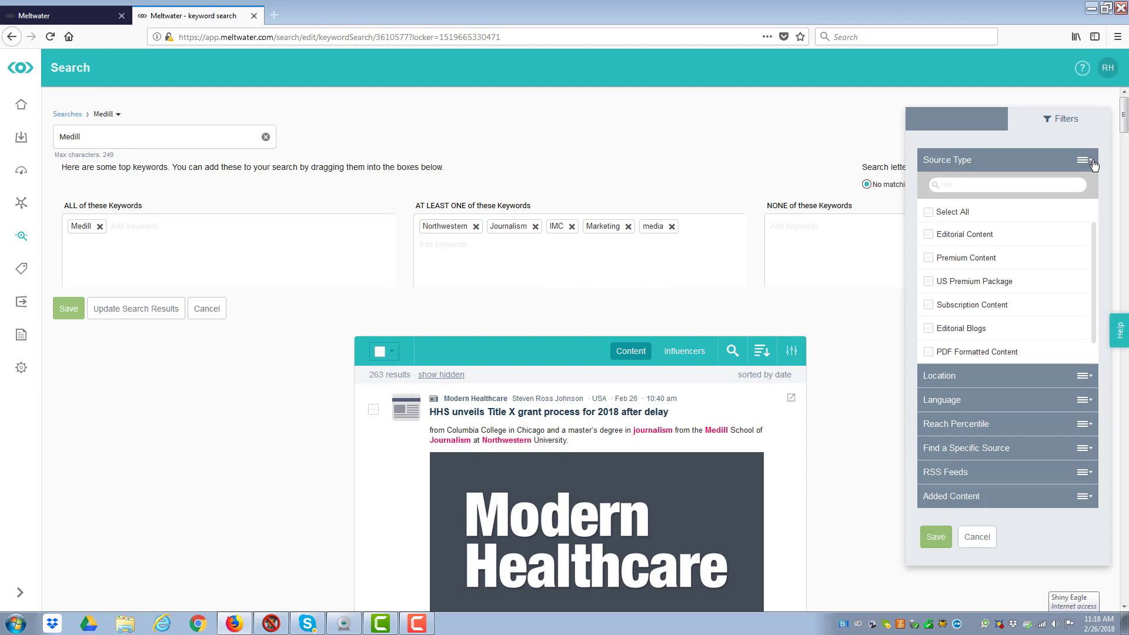
pyautogui.click(1092, 164)
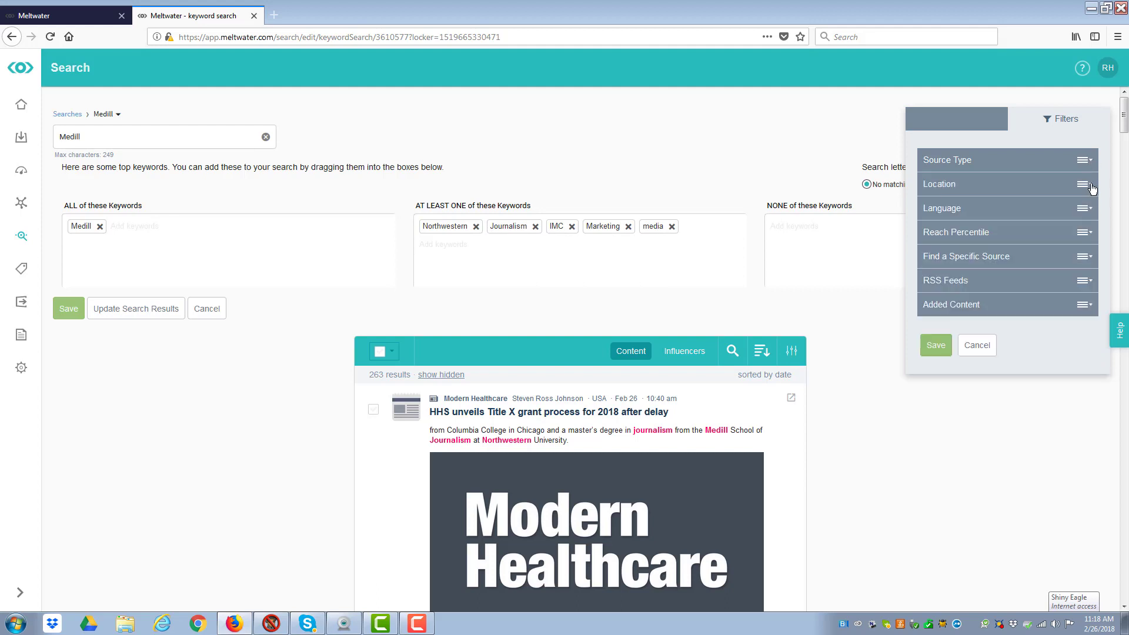
pyautogui.click(1094, 186)
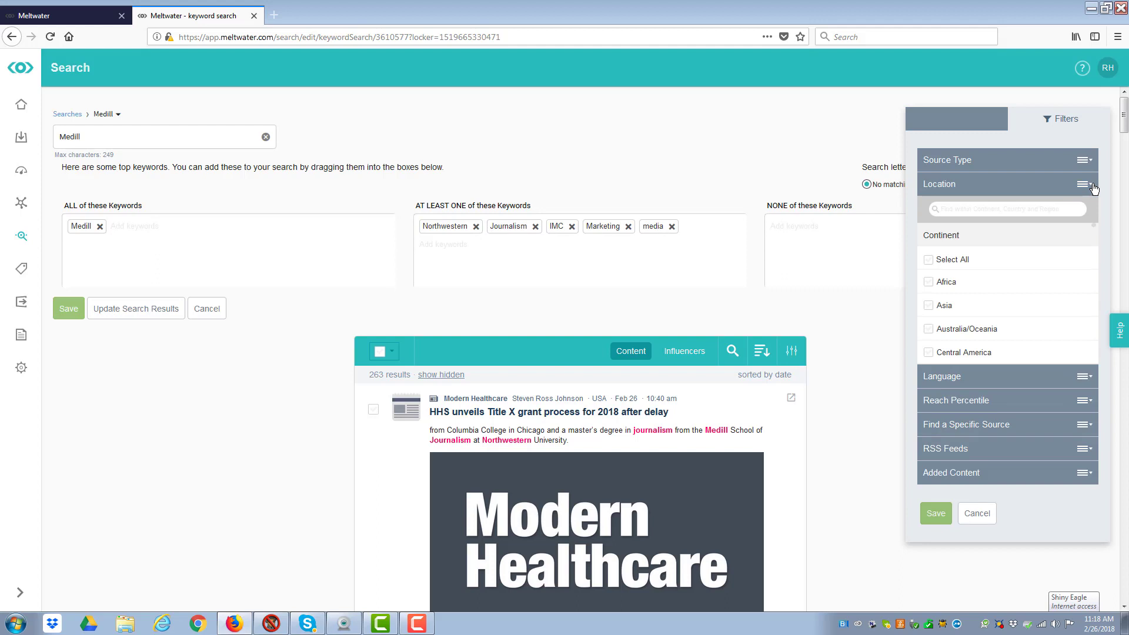
pyautogui.click(1094, 187)
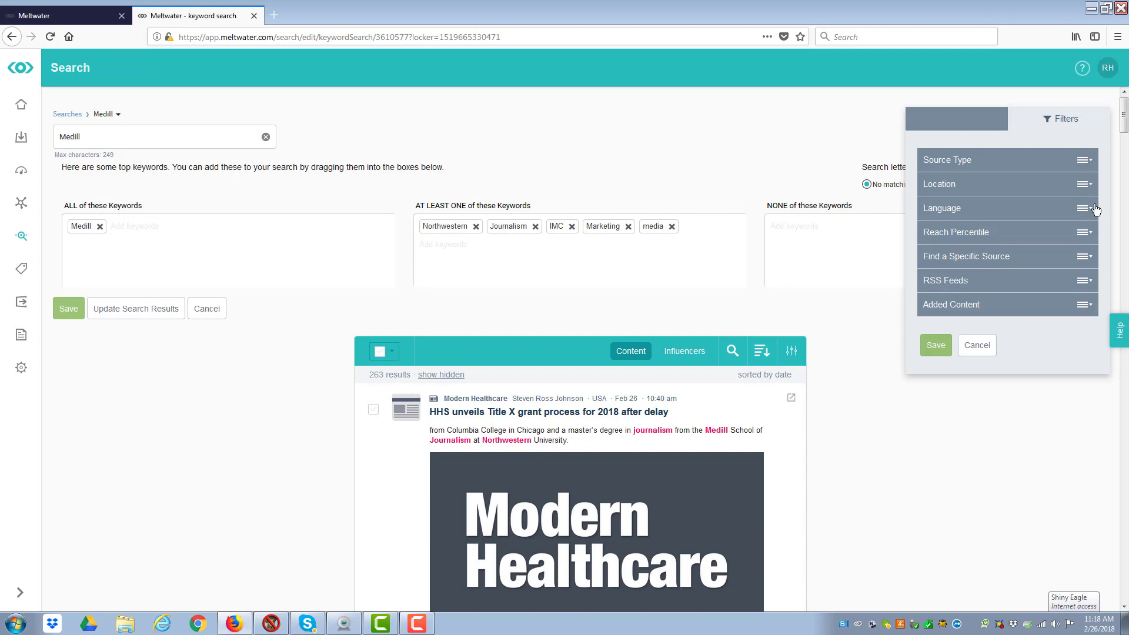
pyautogui.click(1094, 213)
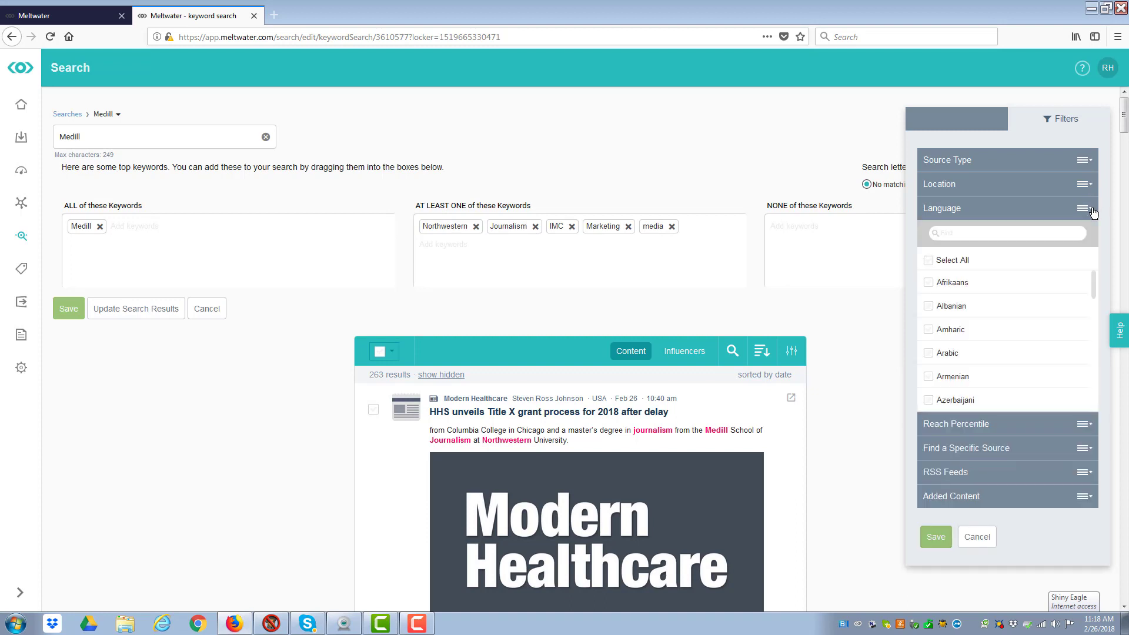
pyautogui.click(1094, 213)
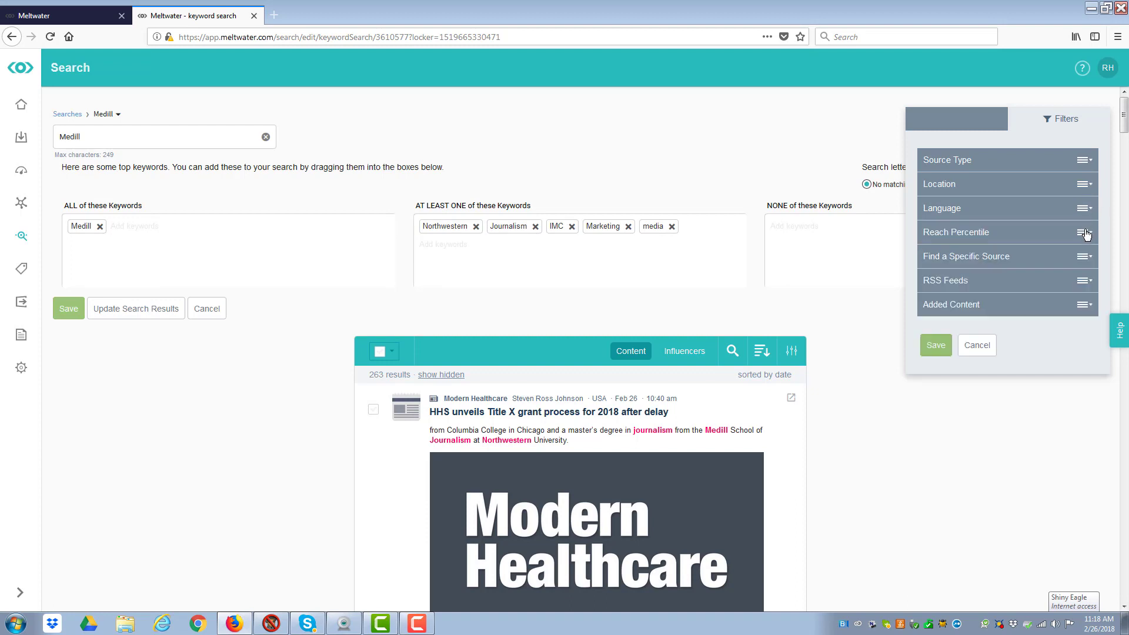
pyautogui.click(1094, 237)
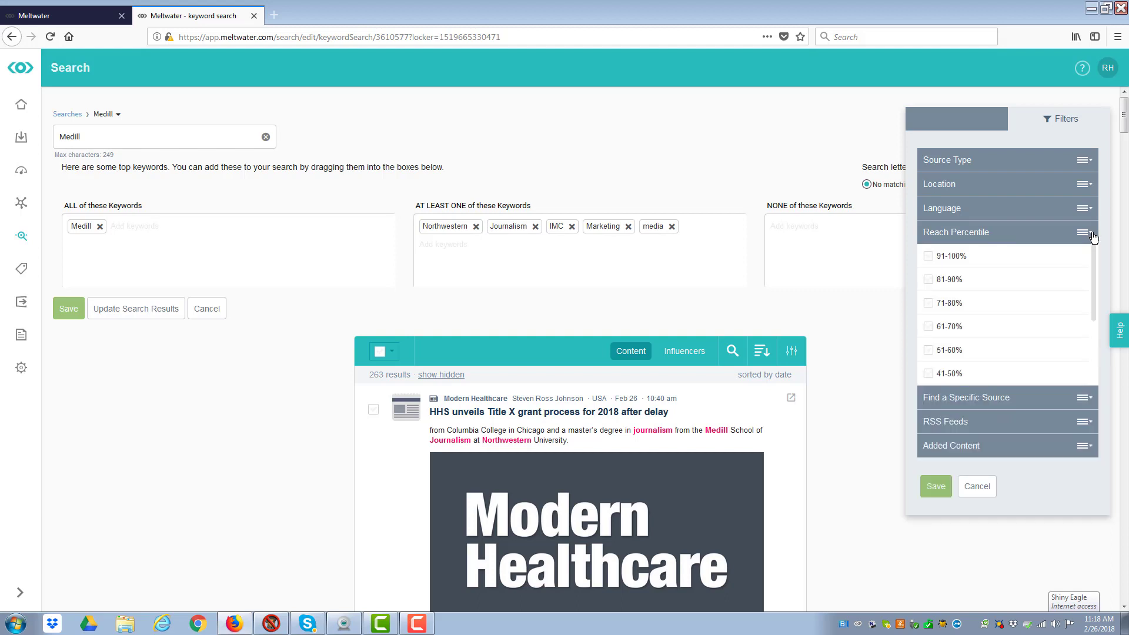
pyautogui.click(1094, 237)
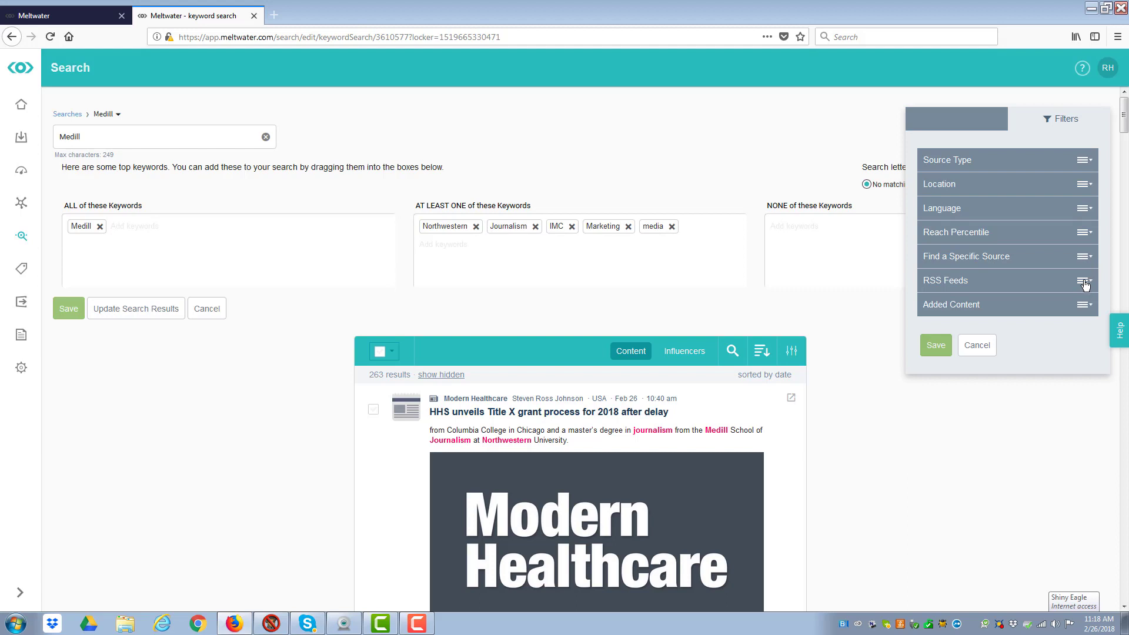
pyautogui.click(977, 348)
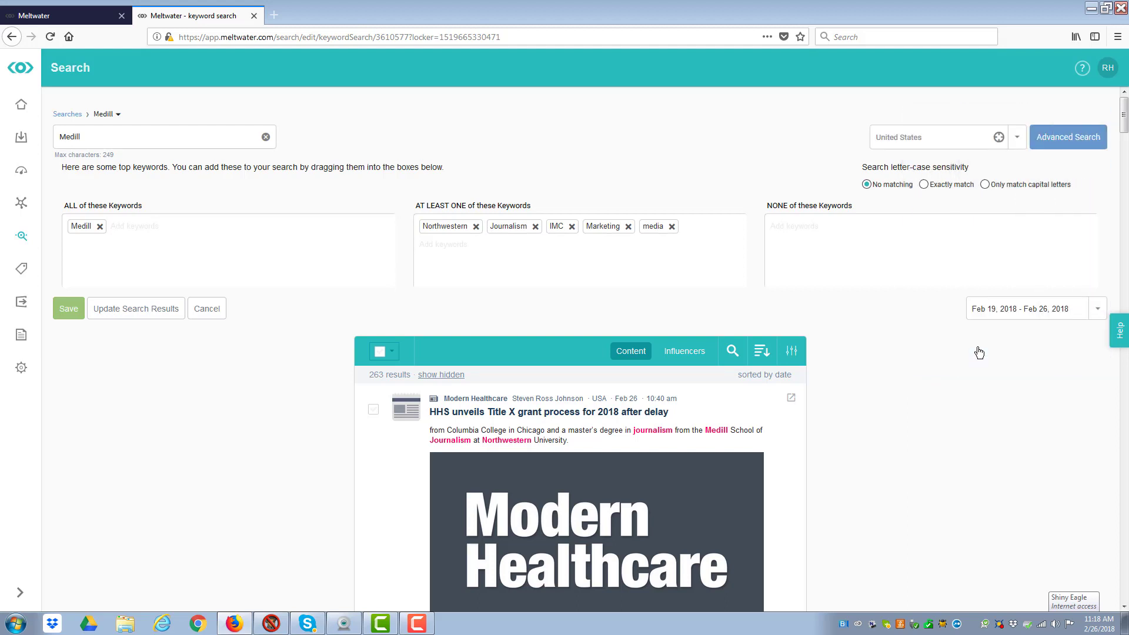
# From the saved searches list, run a new Social-source search for Medill
pyautogui.click(68, 116)
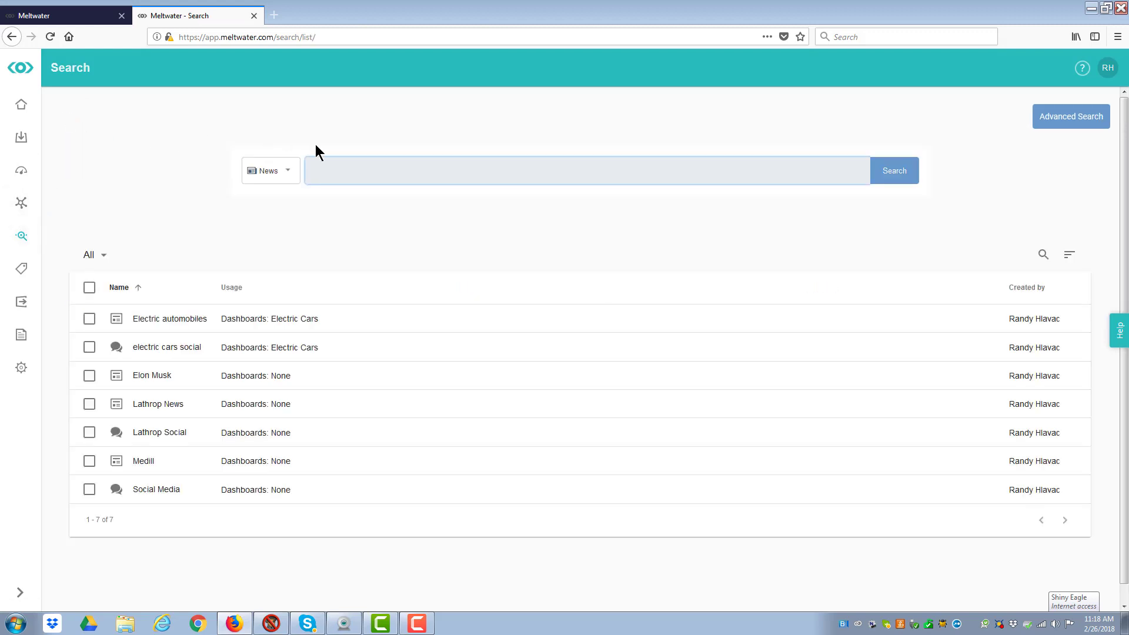
pyautogui.click(292, 171)
pyautogui.click(276, 215)
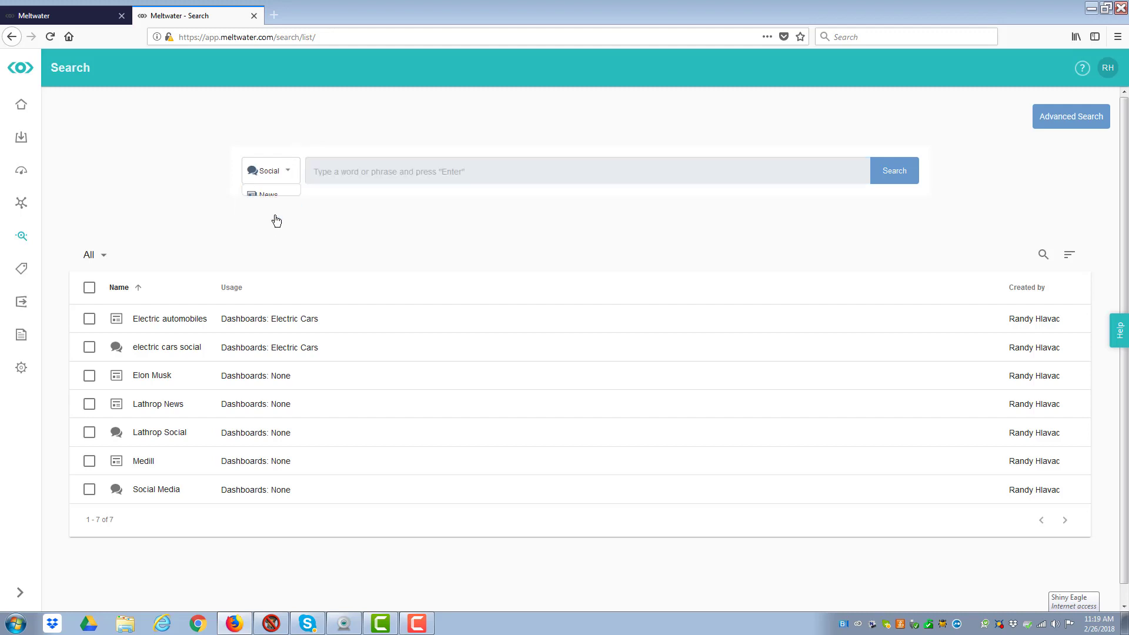
pyautogui.click(355, 170)
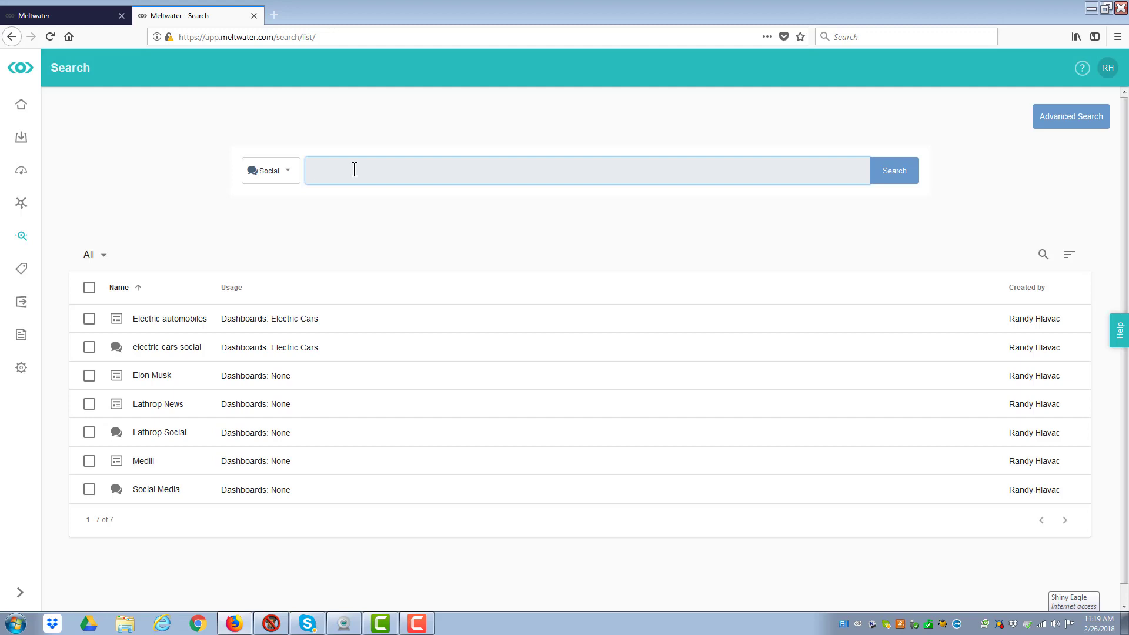
pyautogui.write('Medill')
pyautogui.click(899, 176)
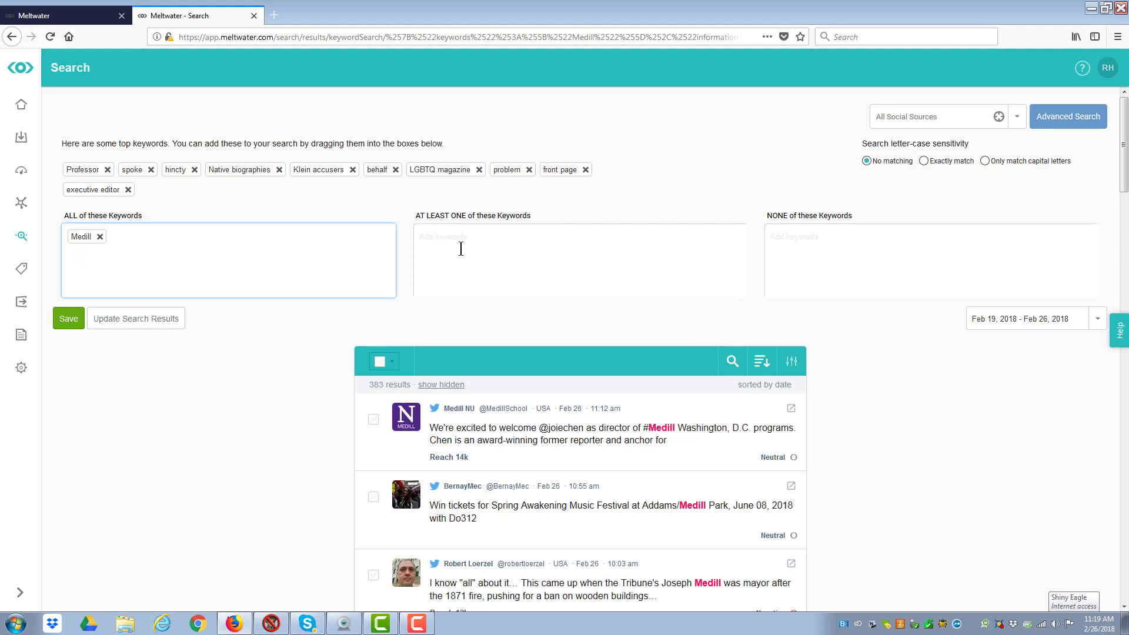
# Add Professor, Northwestern, IMC, Journalism and Media as at-least-one keywords, giving 133 posts
pyautogui.click(461, 249)
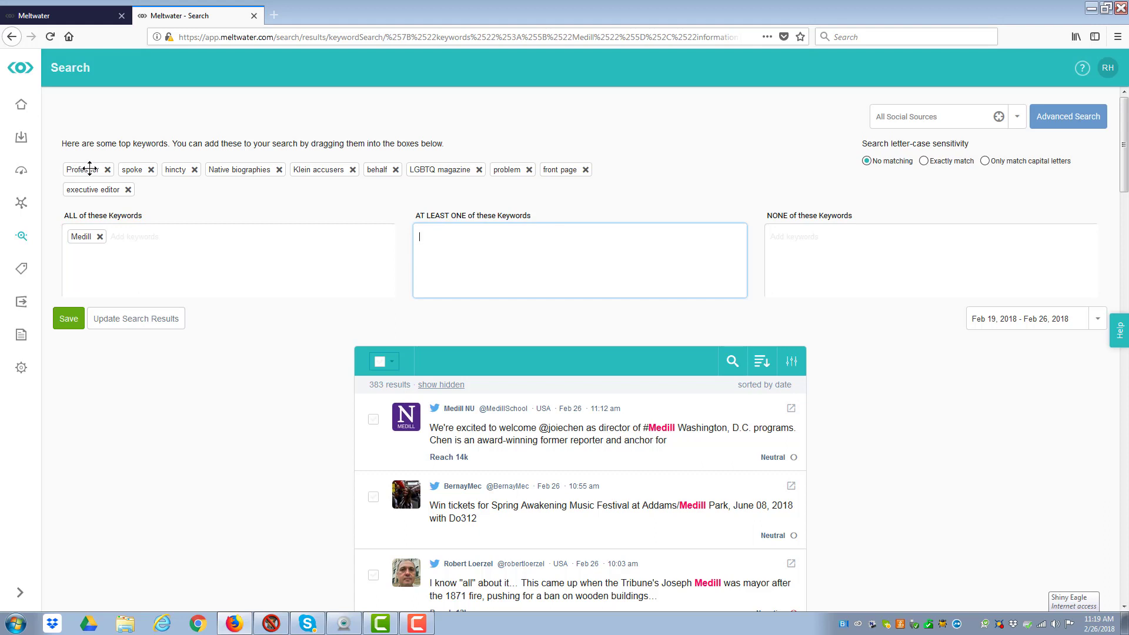
pyautogui.moveTo(88, 170); pyautogui.dragTo(462, 242)
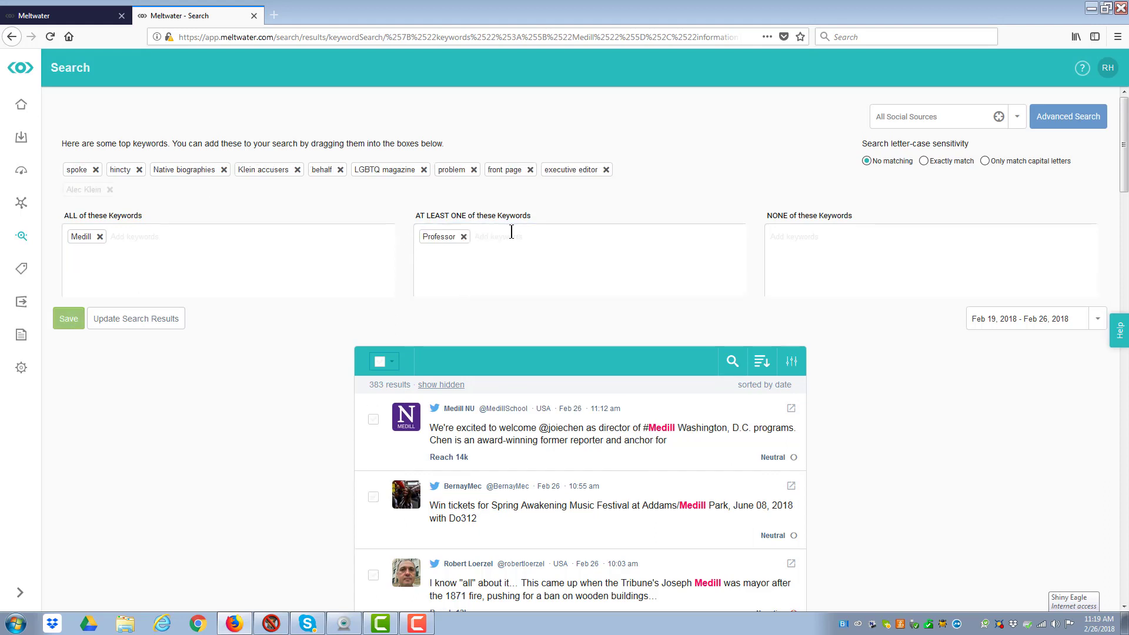
pyautogui.click(507, 235)
pyautogui.write('Northwestern')
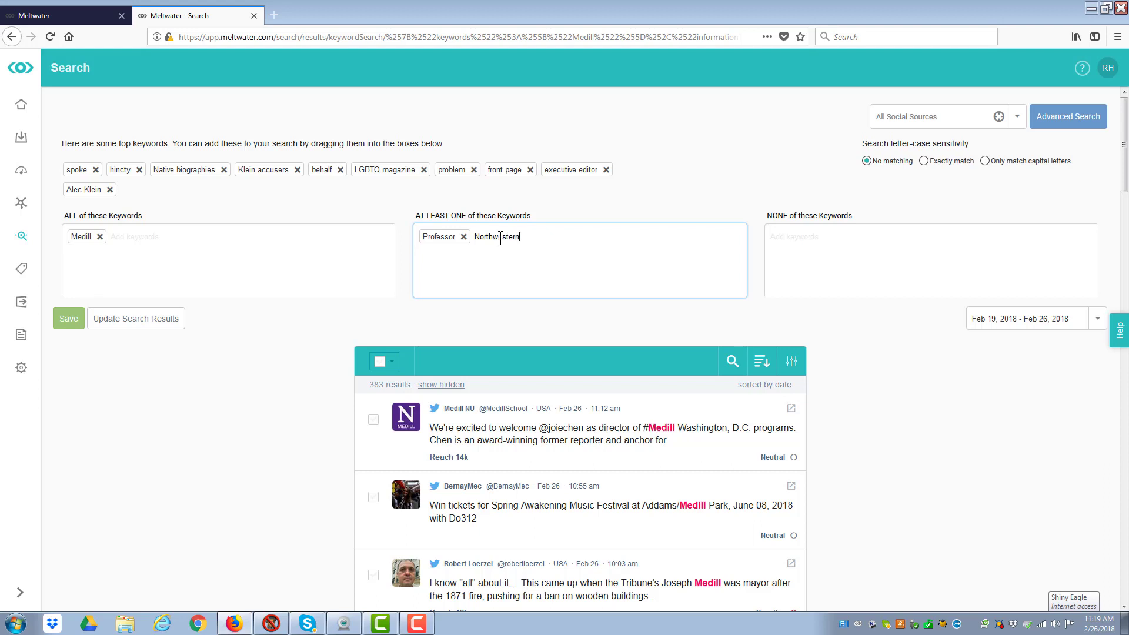
pyautogui.press('Return')
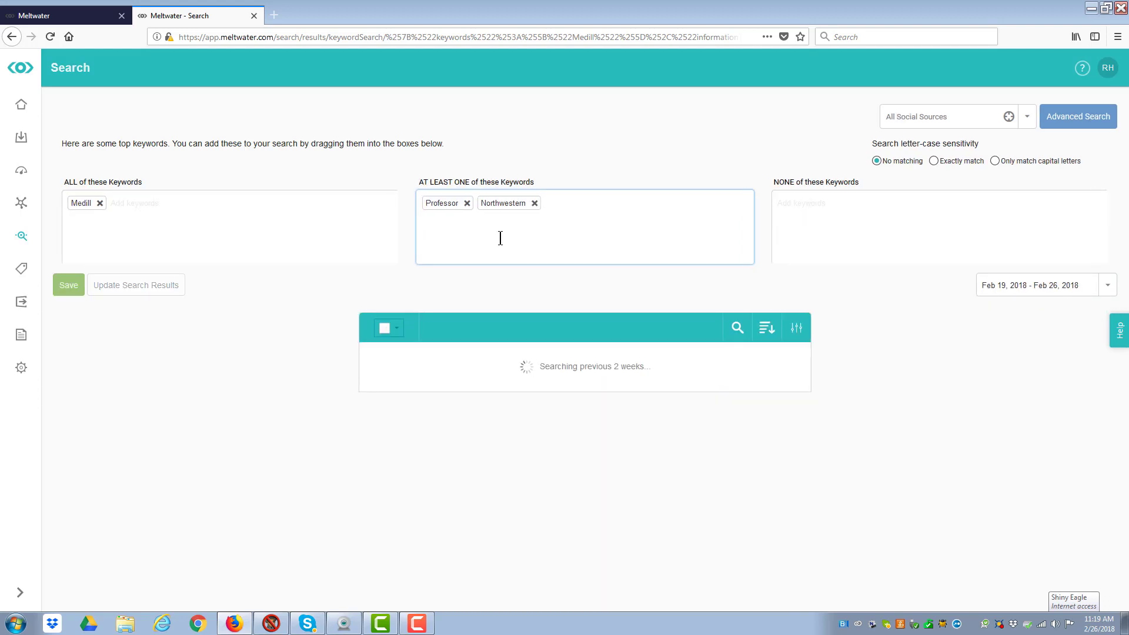
pyautogui.write('IMC')
pyautogui.press('Return')
pyautogui.write('Journalism')
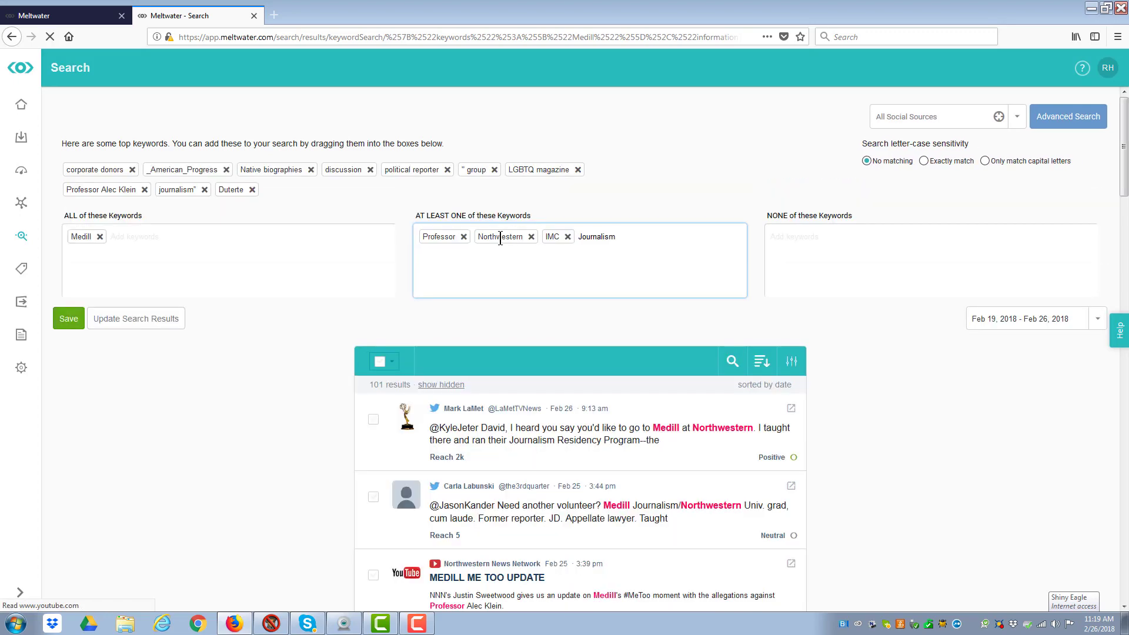
pyautogui.press('Return')
pyautogui.write('Media')
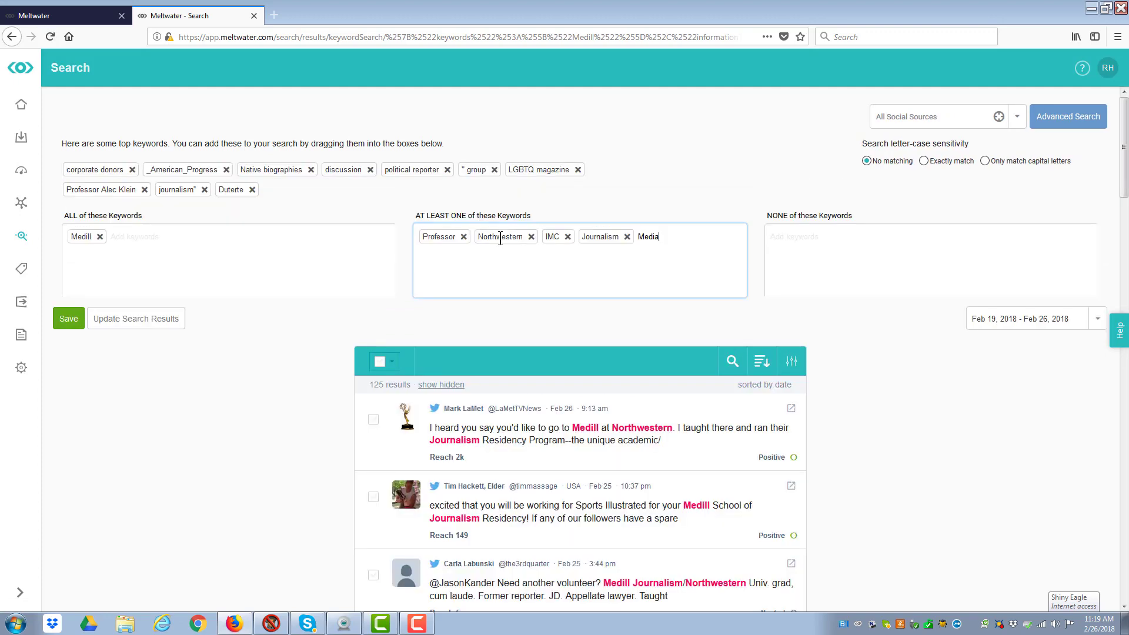
pyautogui.press('Return')
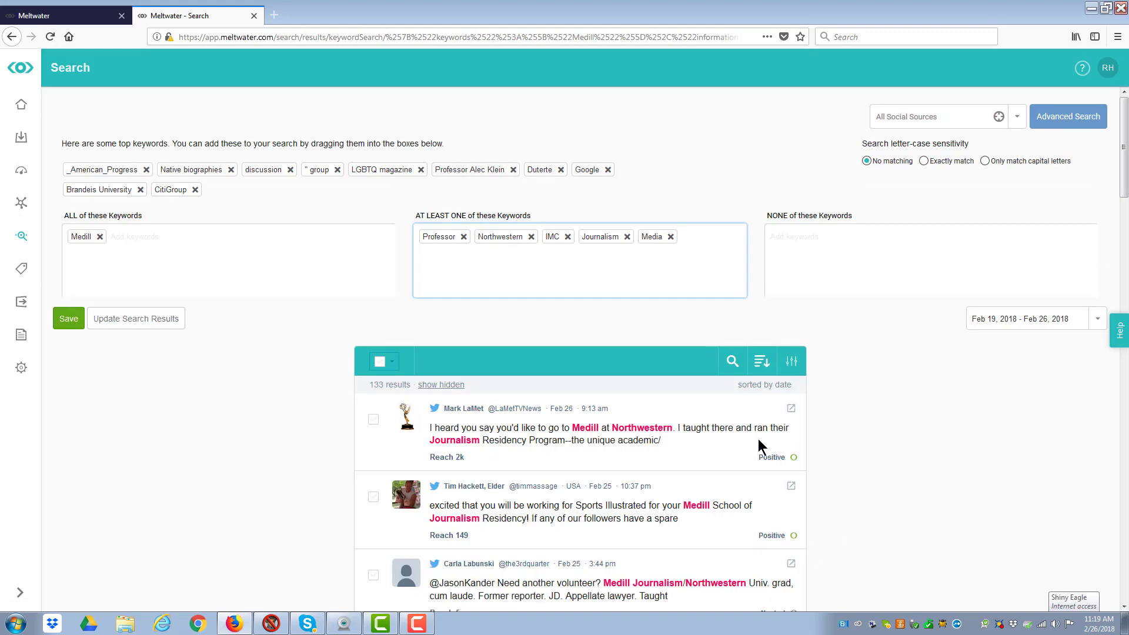
pyautogui.scroll(-5, 891, 421)
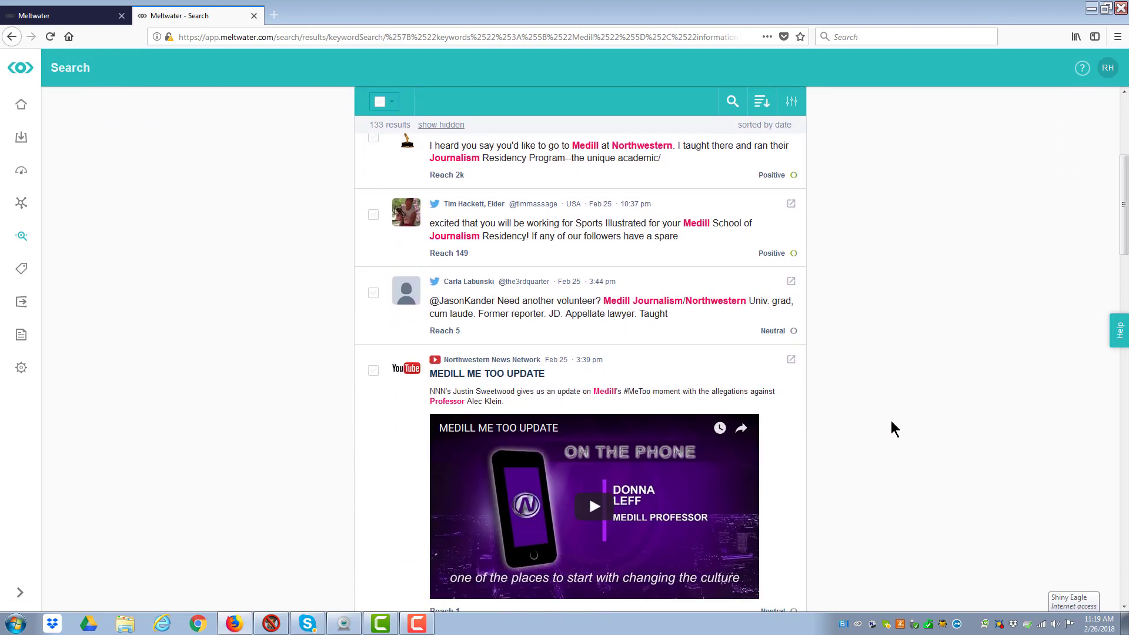
pyautogui.scroll(5, 891, 421)
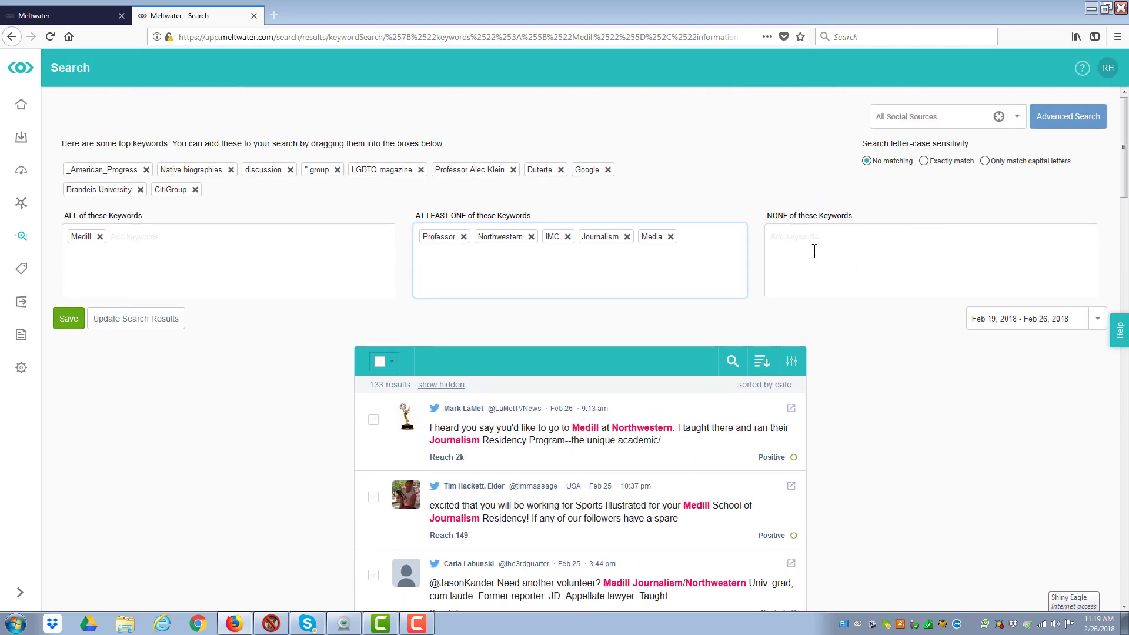
# Save the social search under the name 'Medill Social'
pyautogui.click(65, 327)
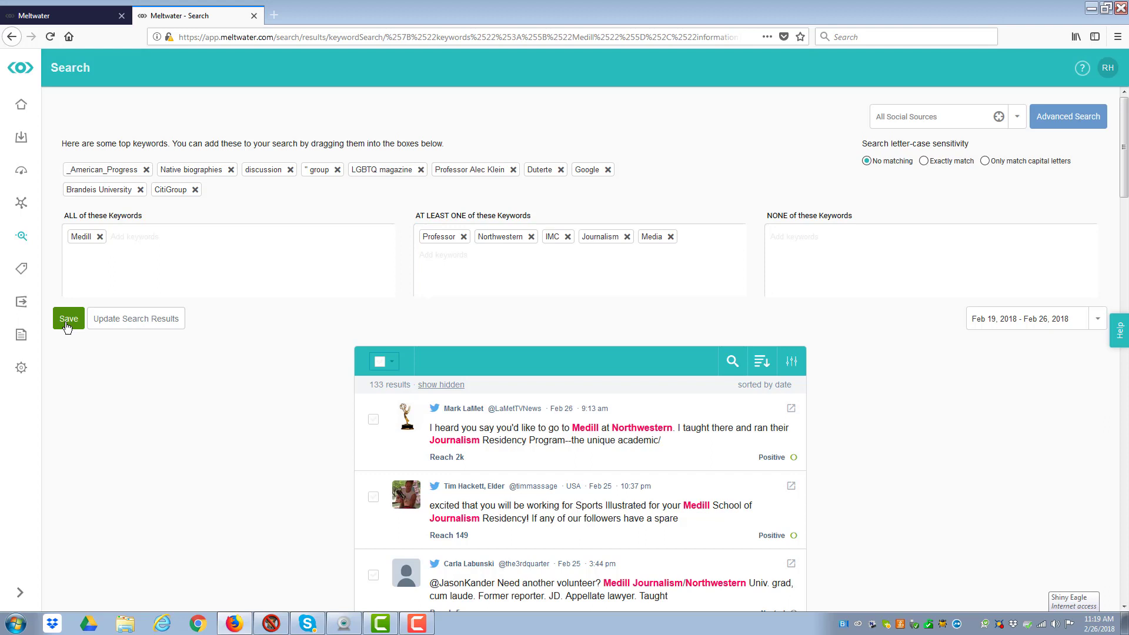
pyautogui.click(66, 323)
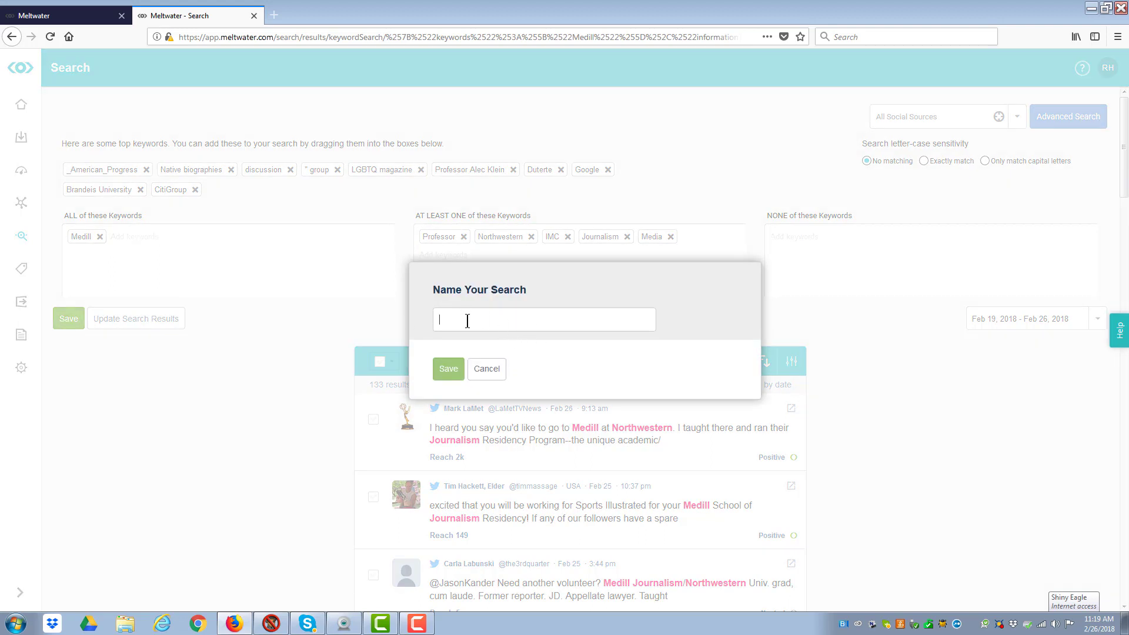
pyautogui.write('Medill Social')
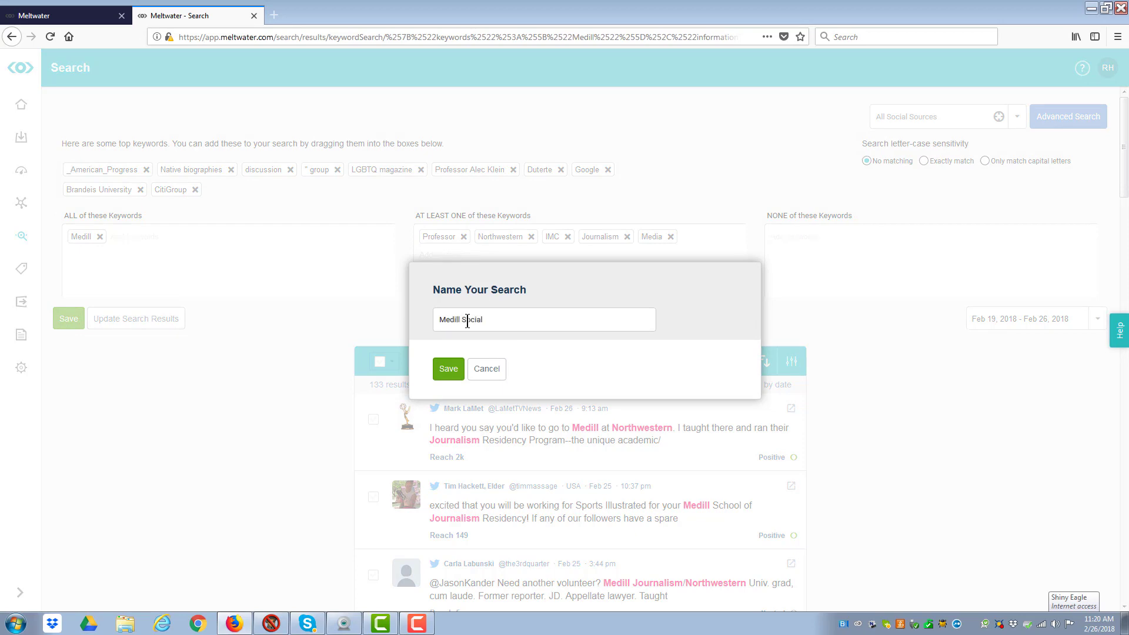
pyautogui.click(447, 374)
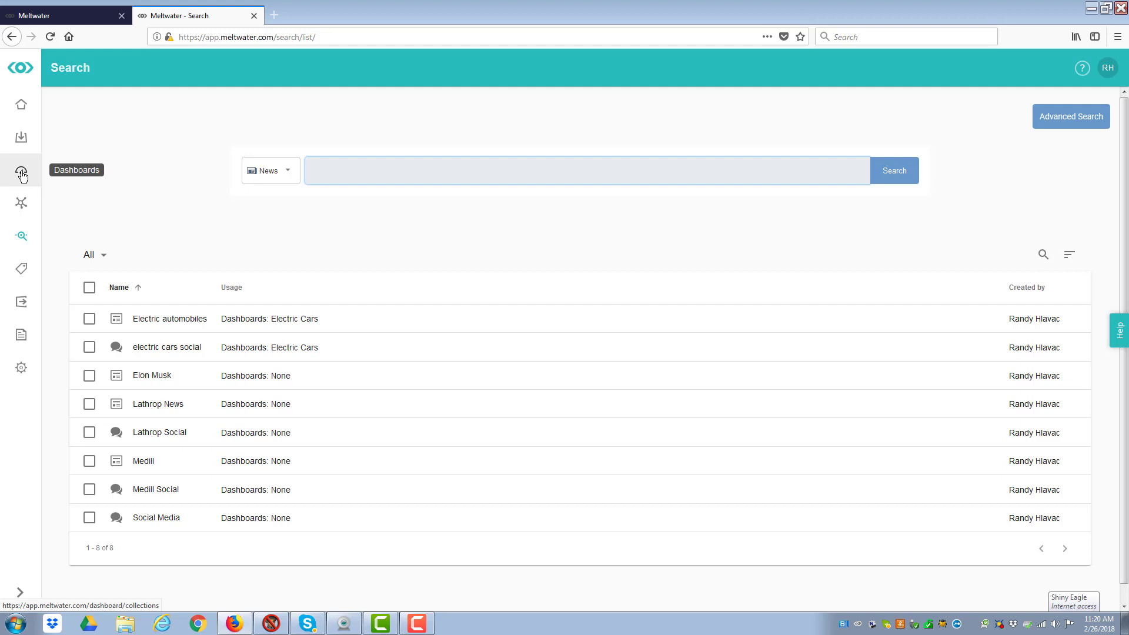
# In the Dashboards area, start a new dashboard to bring up the dashboard type choices
pyautogui.click(21, 176)
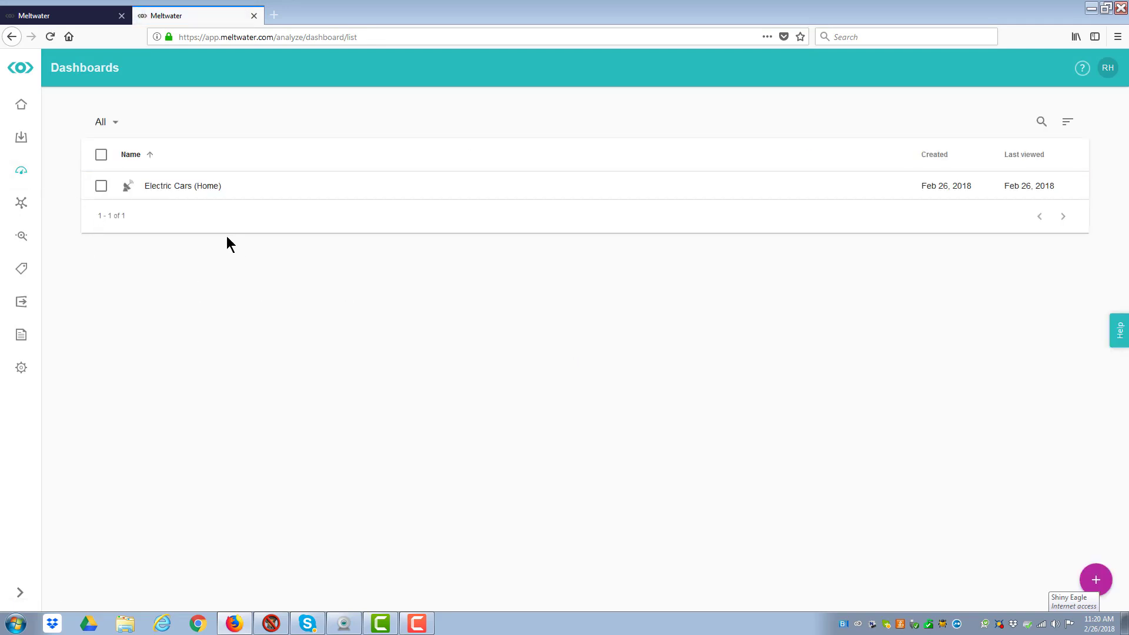
pyautogui.click(1098, 582)
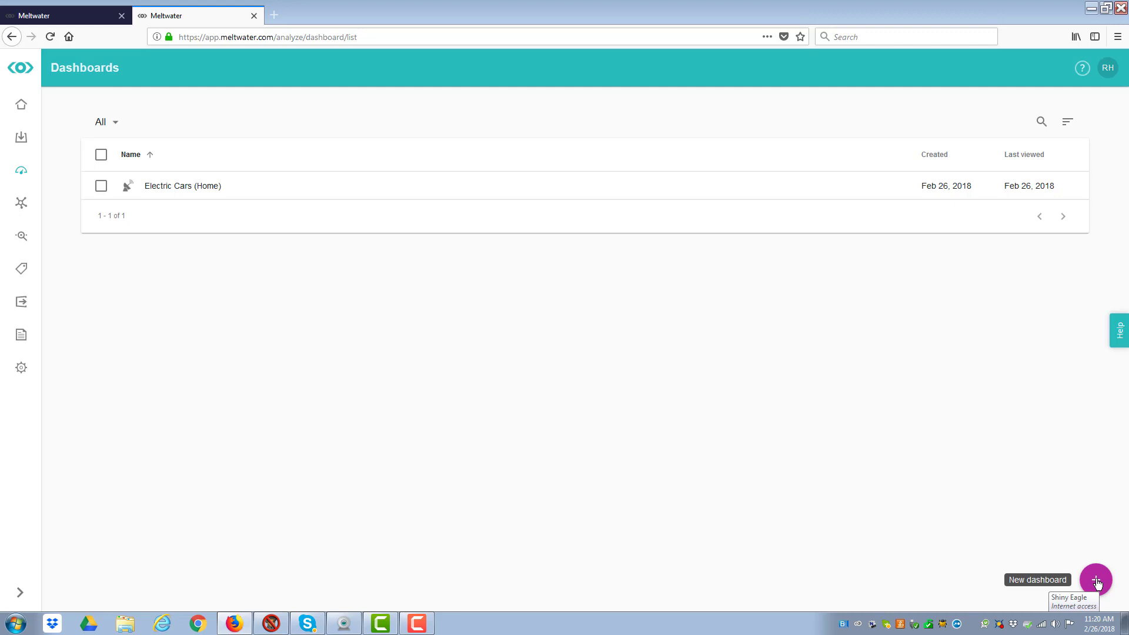
pyautogui.click(1097, 582)
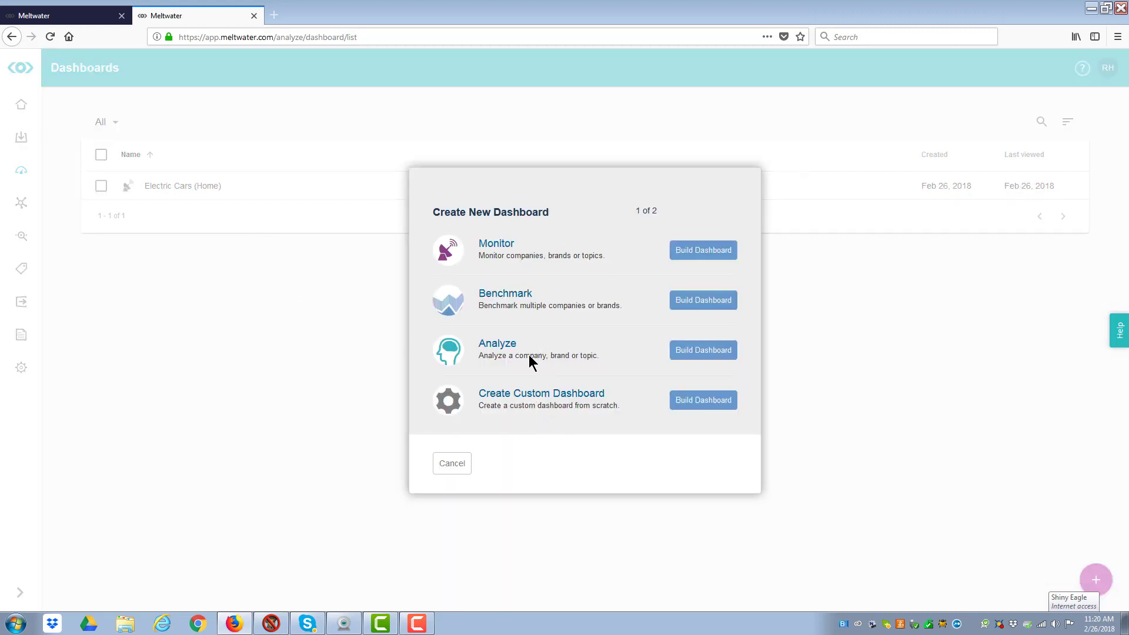
# Choose a Monitor dashboard with Medill as primary search and Medill Social as additional search
pyautogui.click(703, 251)
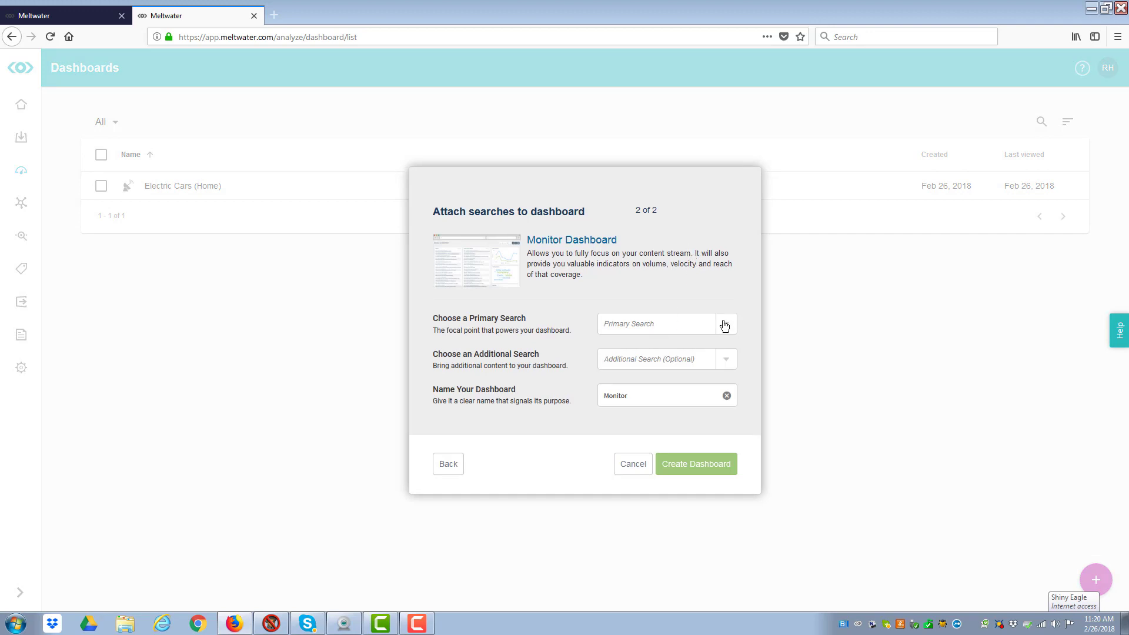
pyautogui.click(724, 326)
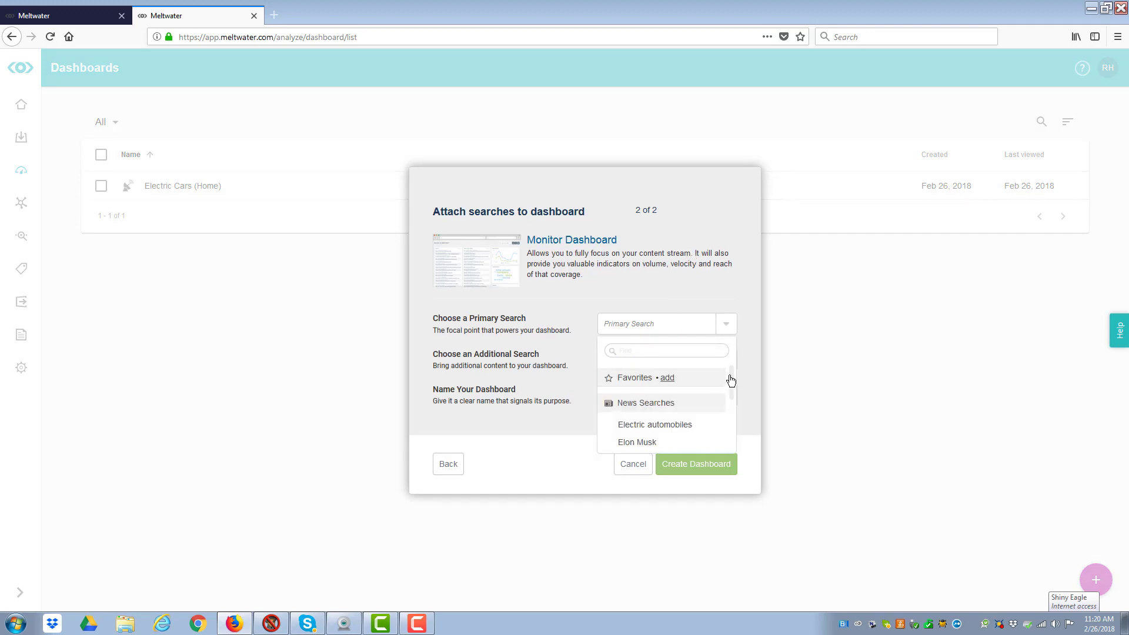
pyautogui.moveTo(731, 381); pyautogui.dragTo(737, 404)
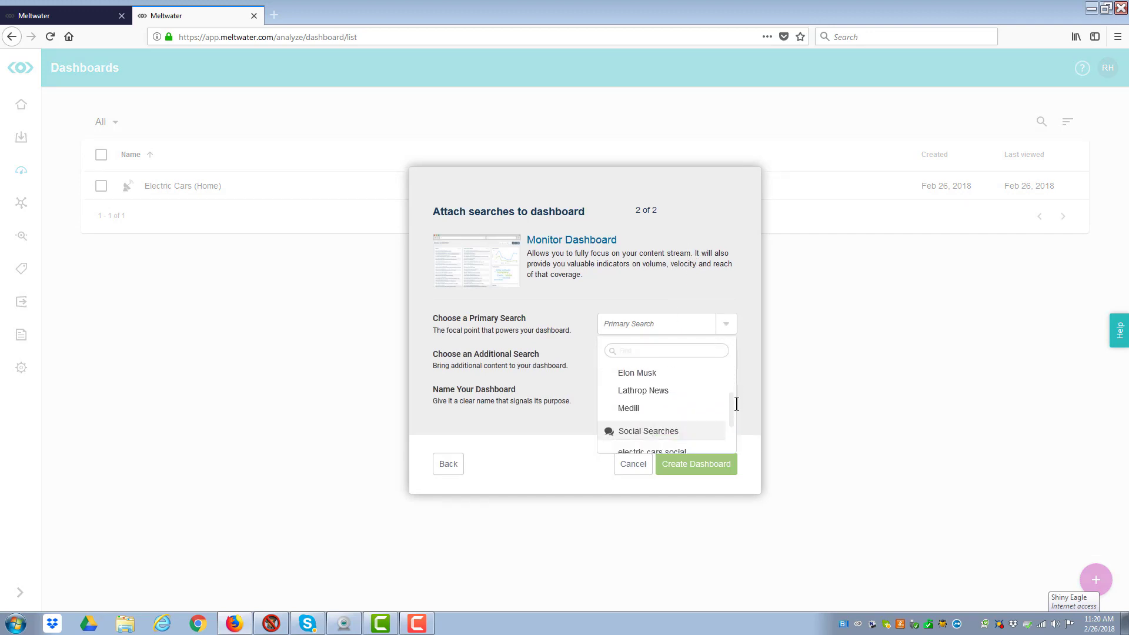
pyautogui.click(636, 408)
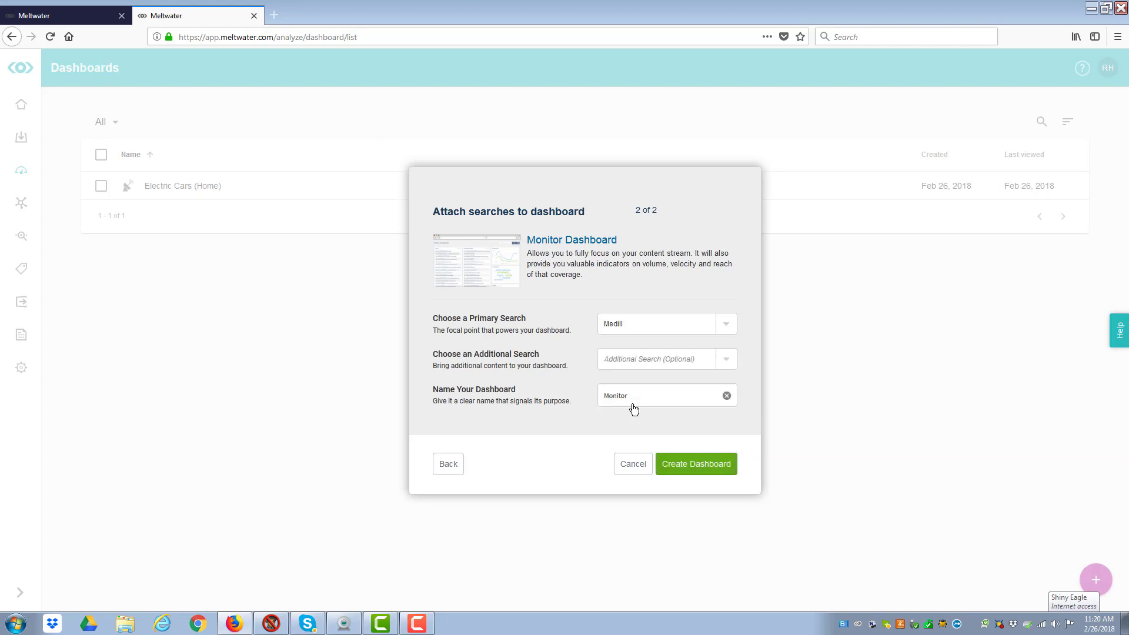
pyautogui.click(727, 365)
pyautogui.moveTo(734, 408); pyautogui.dragTo(739, 468)
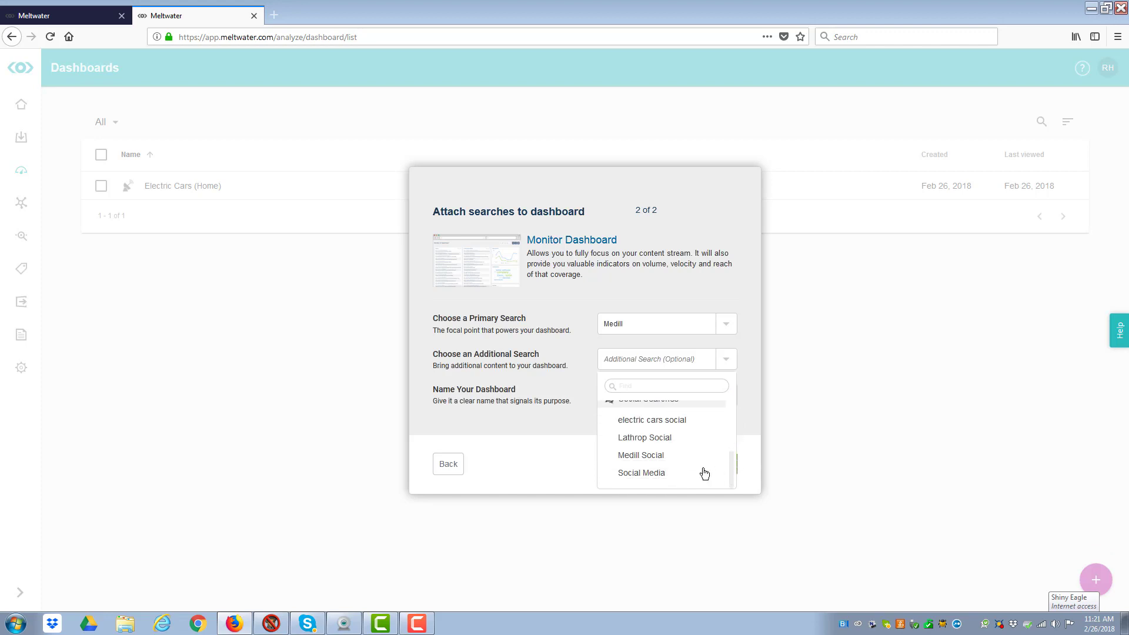
pyautogui.click(651, 458)
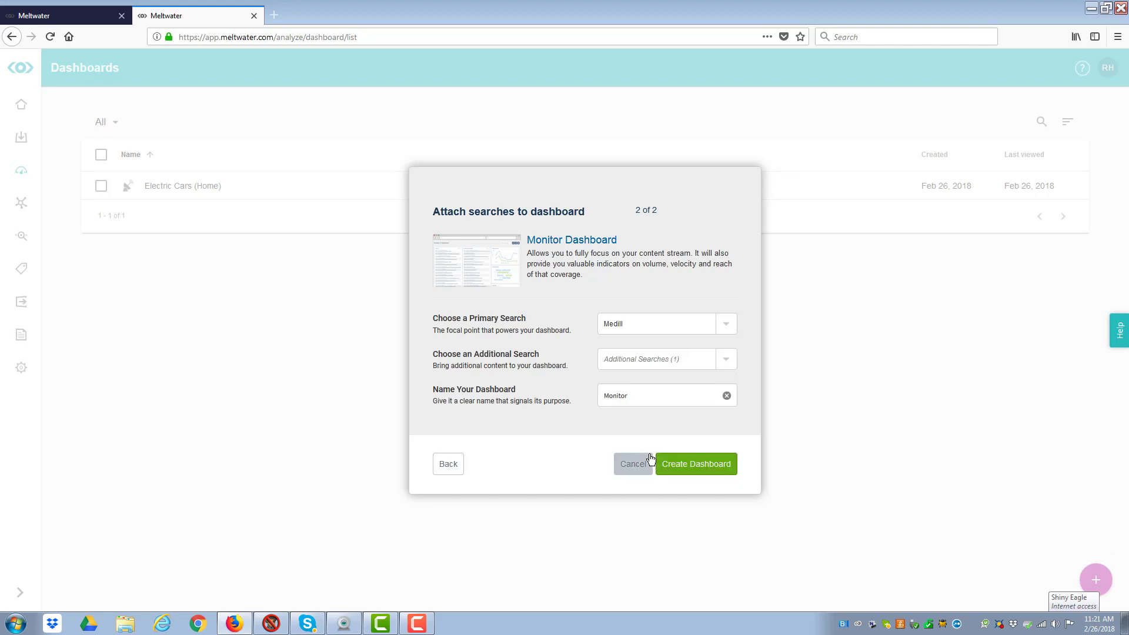
# Rename the dashboard from Monitor to 'Medill Analysis' and create it
pyautogui.click(671, 398)
pyautogui.moveTo(662, 400); pyautogui.dragTo(576, 395)
pyautogui.write('Medill Analysis')
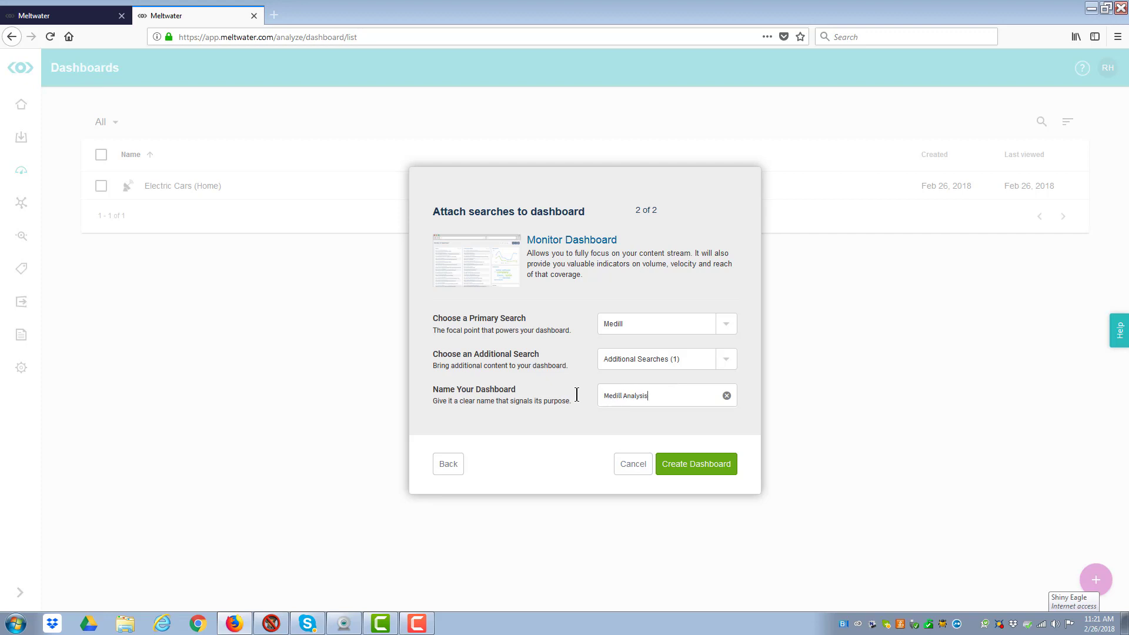
pyautogui.click(684, 468)
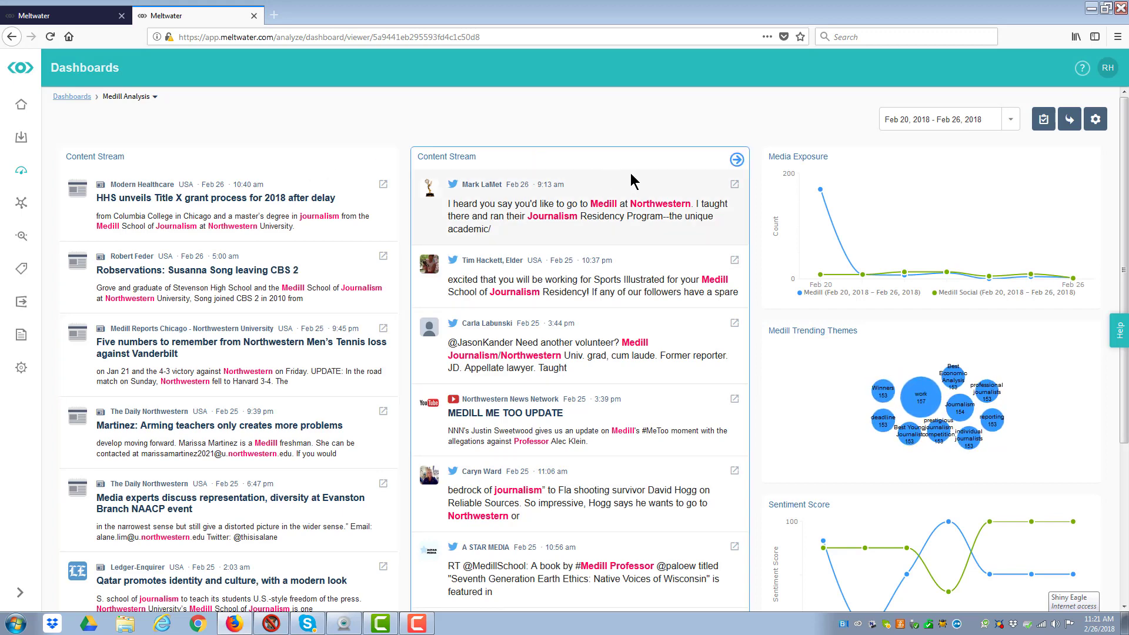
# Browse the Medill Analysis charts down to top sources (Modern Healthcare) and top locations (United States), then return to the top
pyautogui.moveTo(1012, 206)
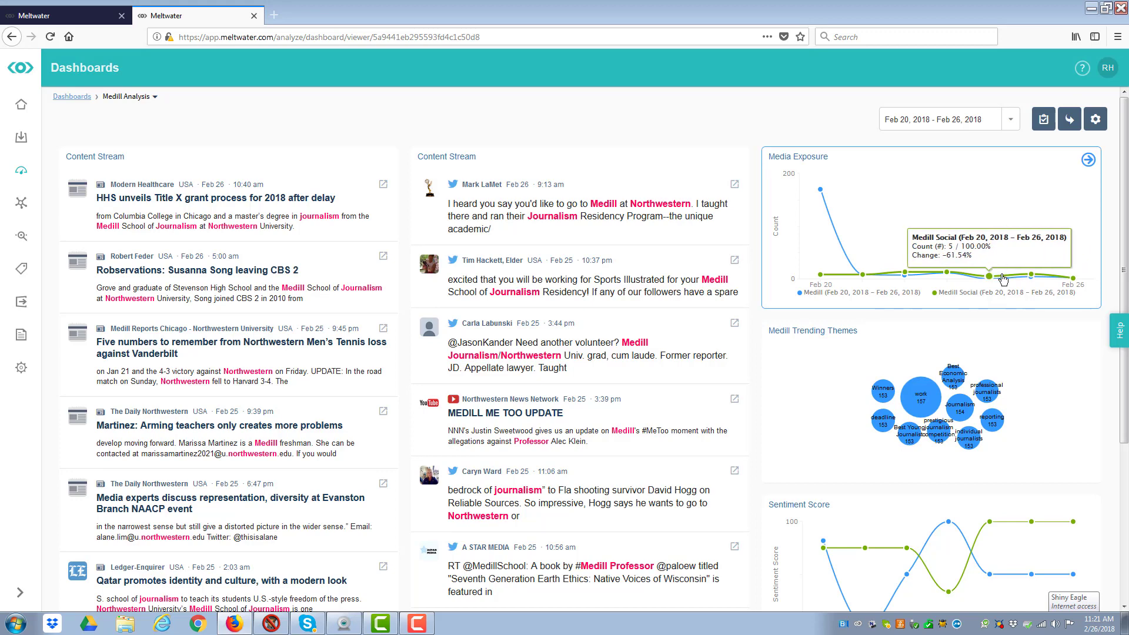
pyautogui.scroll(-3, 1021, 309)
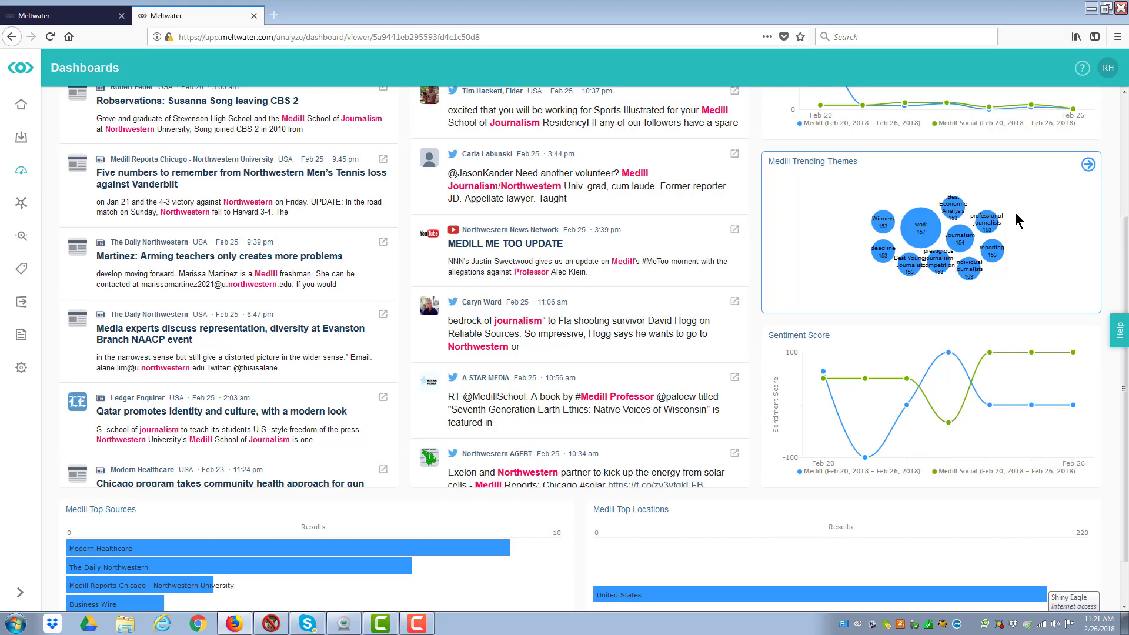
pyautogui.scroll(-2, 1026, 213)
pyautogui.moveTo(962, 364)
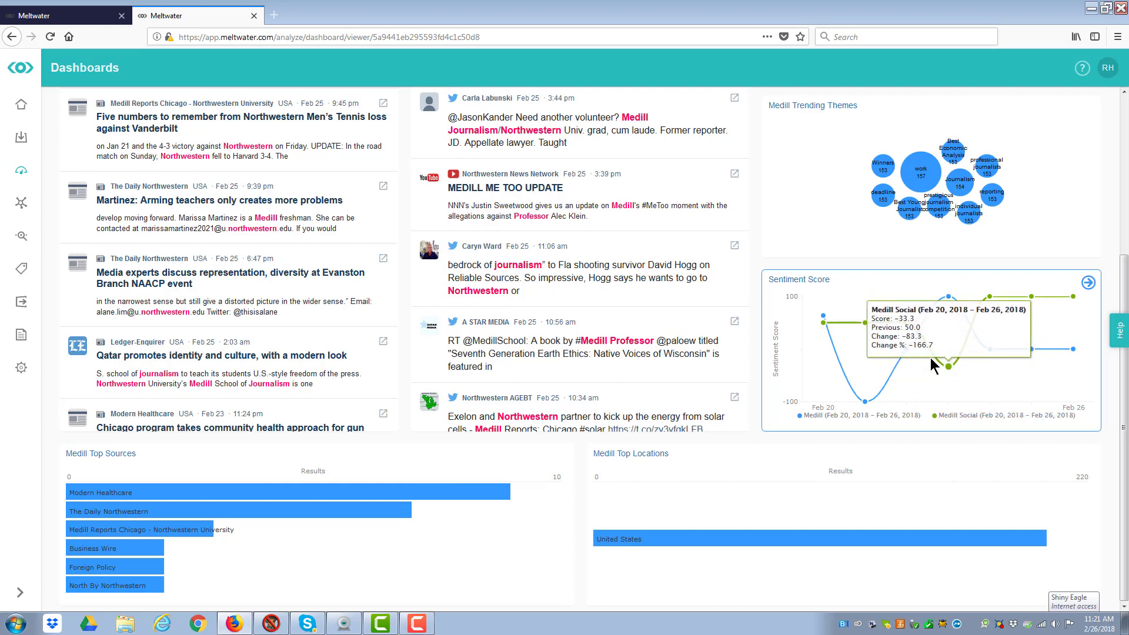
pyautogui.moveTo(719, 552)
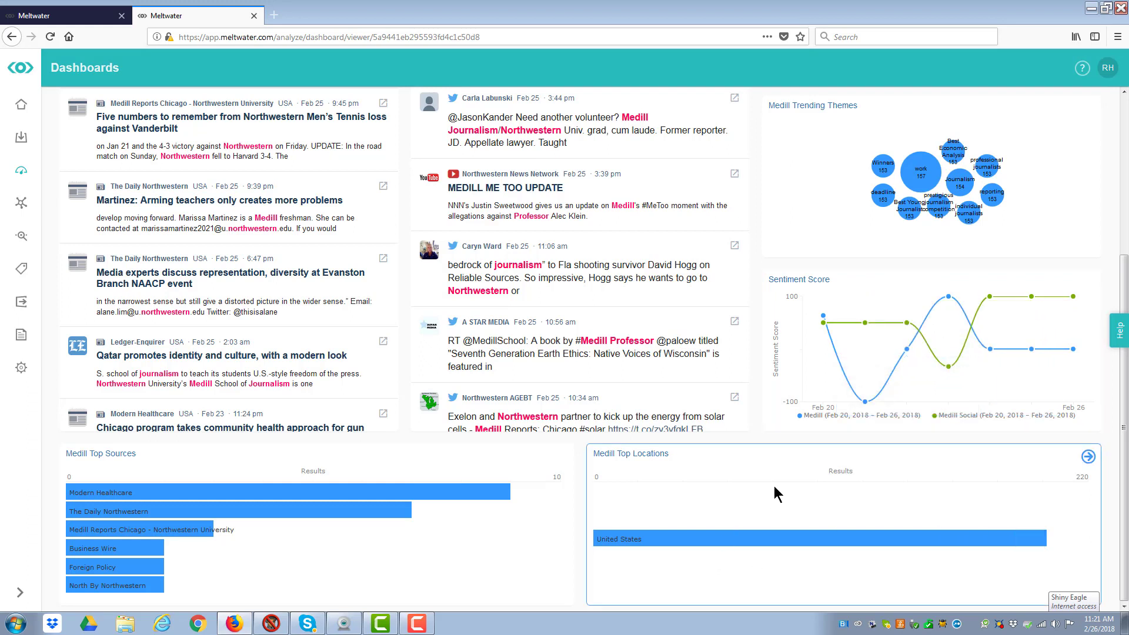
pyautogui.moveTo(290, 480)
pyautogui.scroll(4, 968, 477)
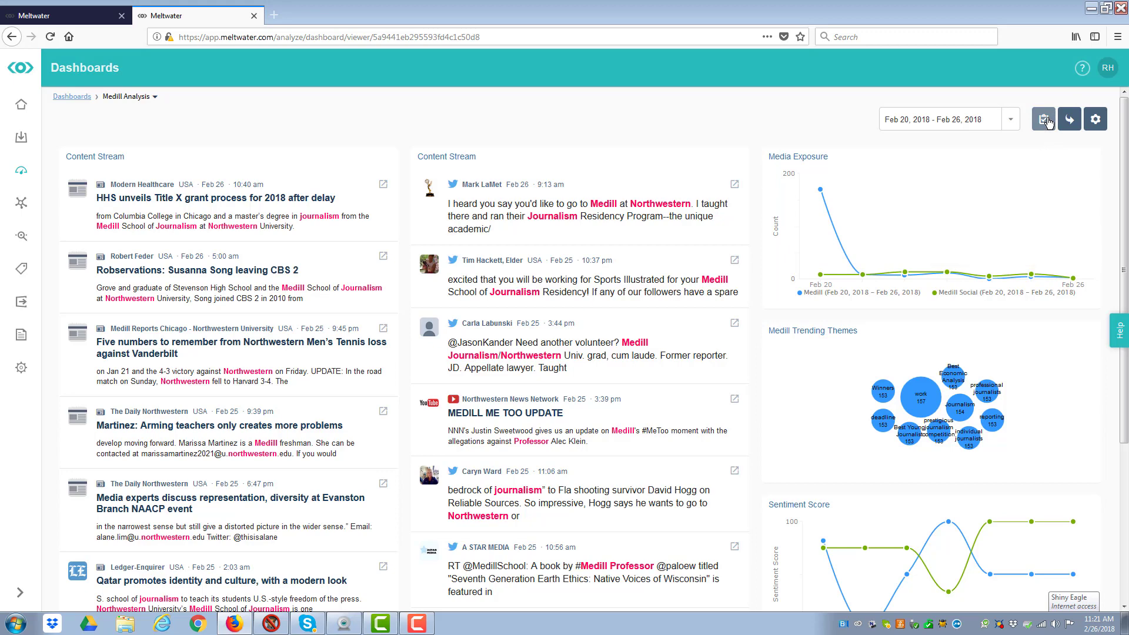
# Put the dashboard in edit mode and add the Share of Voice (SOV) widget from the widget gallery
pyautogui.click(1096, 120)
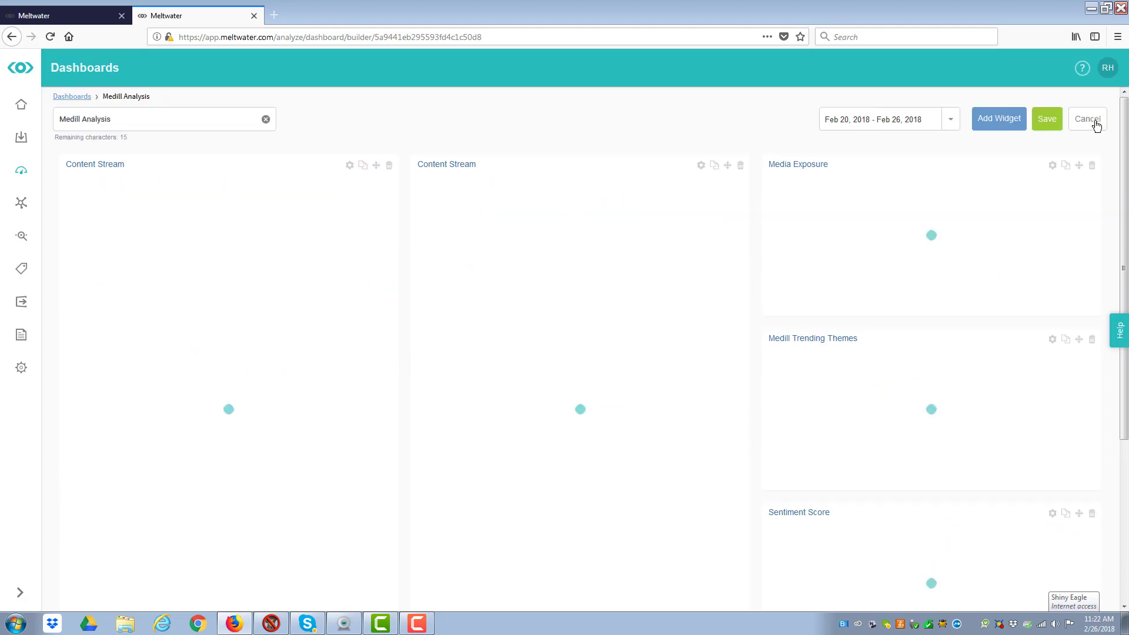
pyautogui.click(999, 121)
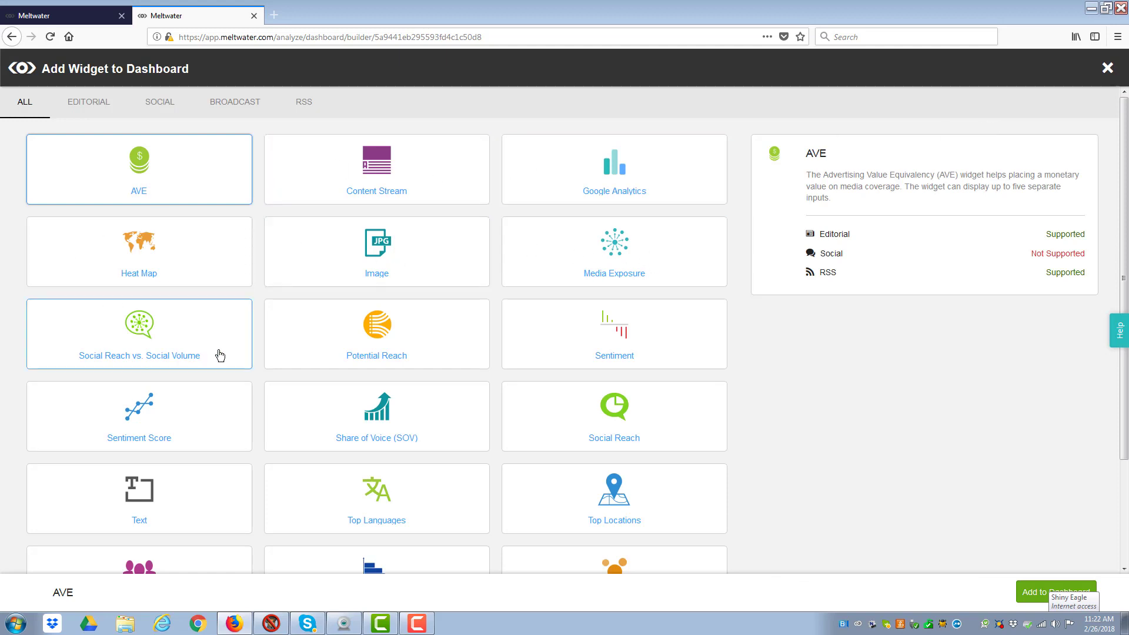
pyautogui.scroll(-2, 391, 382)
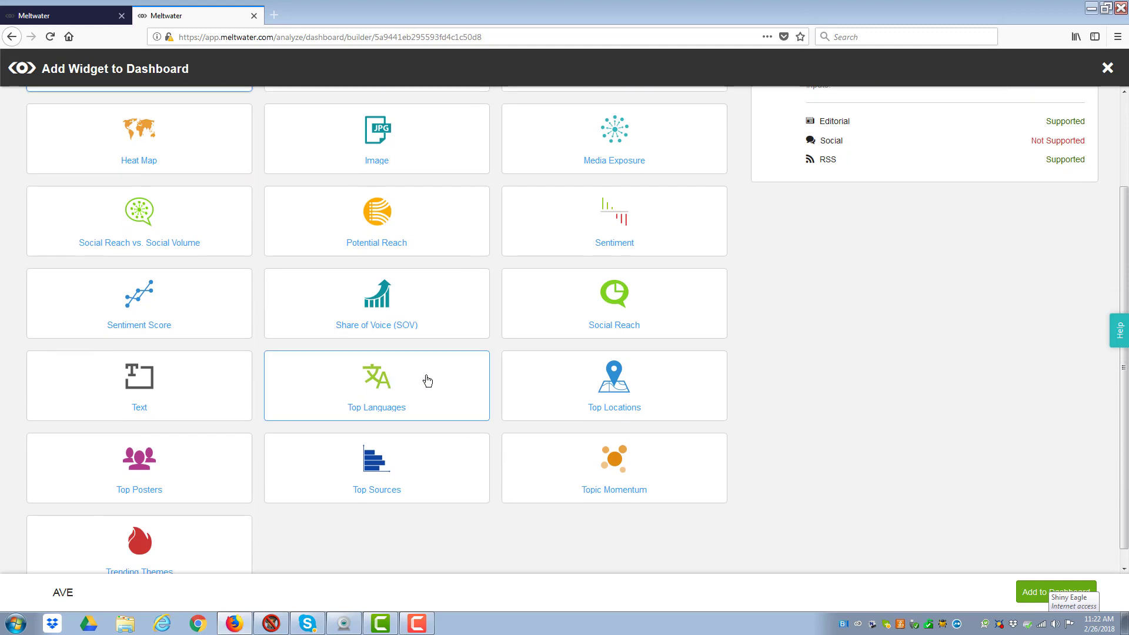
pyautogui.scroll(-1, 427, 382)
pyautogui.scroll(1, 564, 375)
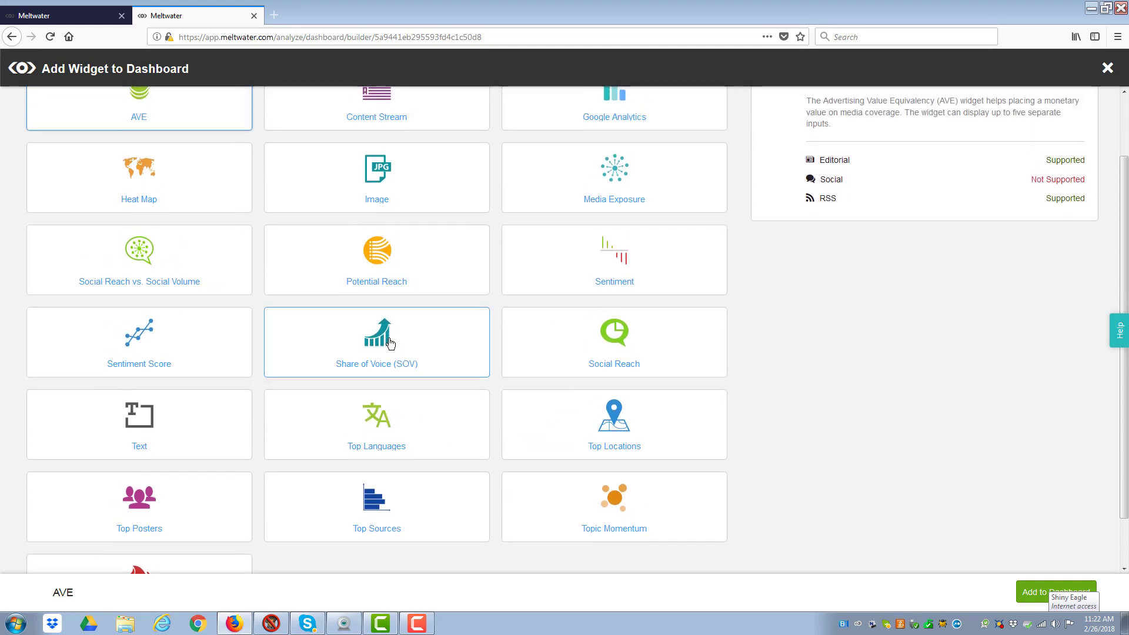
pyautogui.click(390, 343)
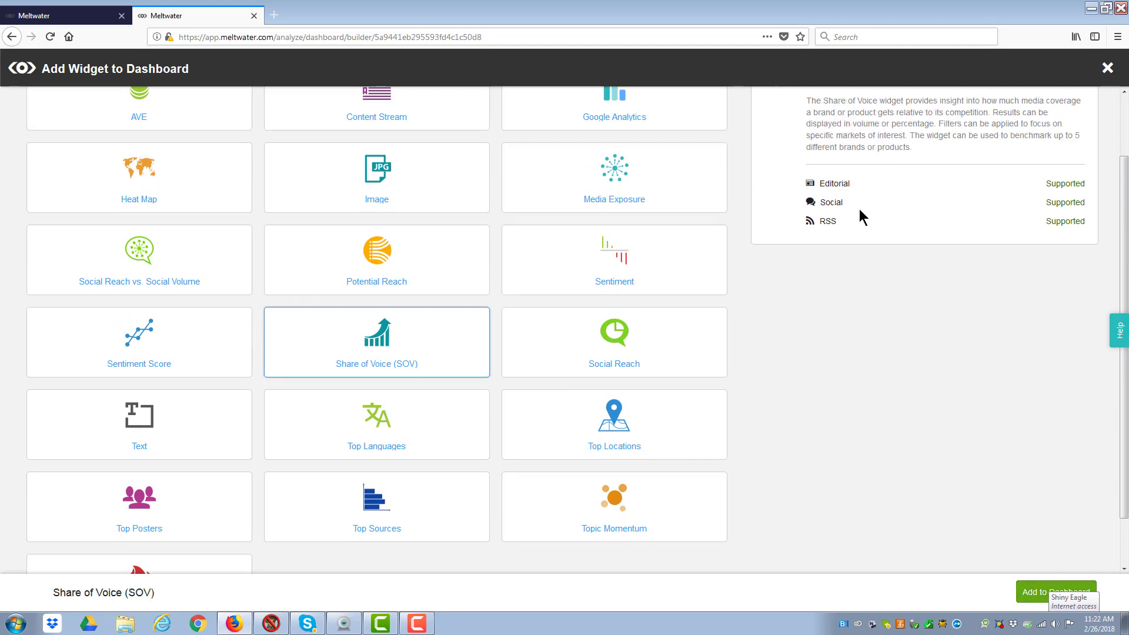
pyautogui.click(1031, 595)
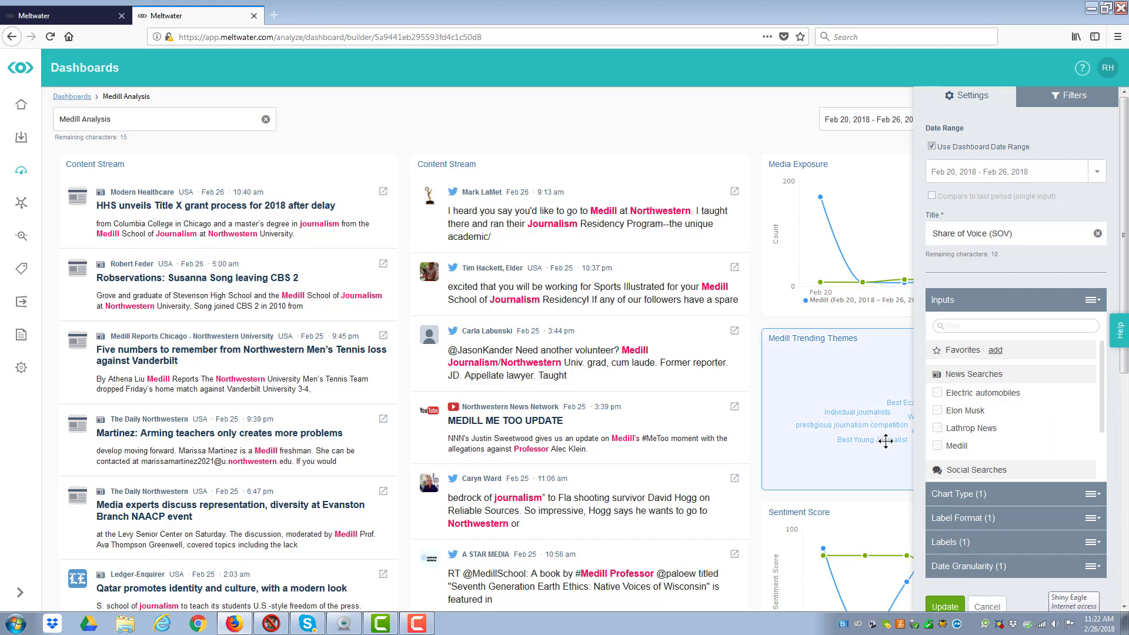
# Select the Medill and Medill Social searches as the SOV widget's inputs and apply the update
pyautogui.click(938, 447)
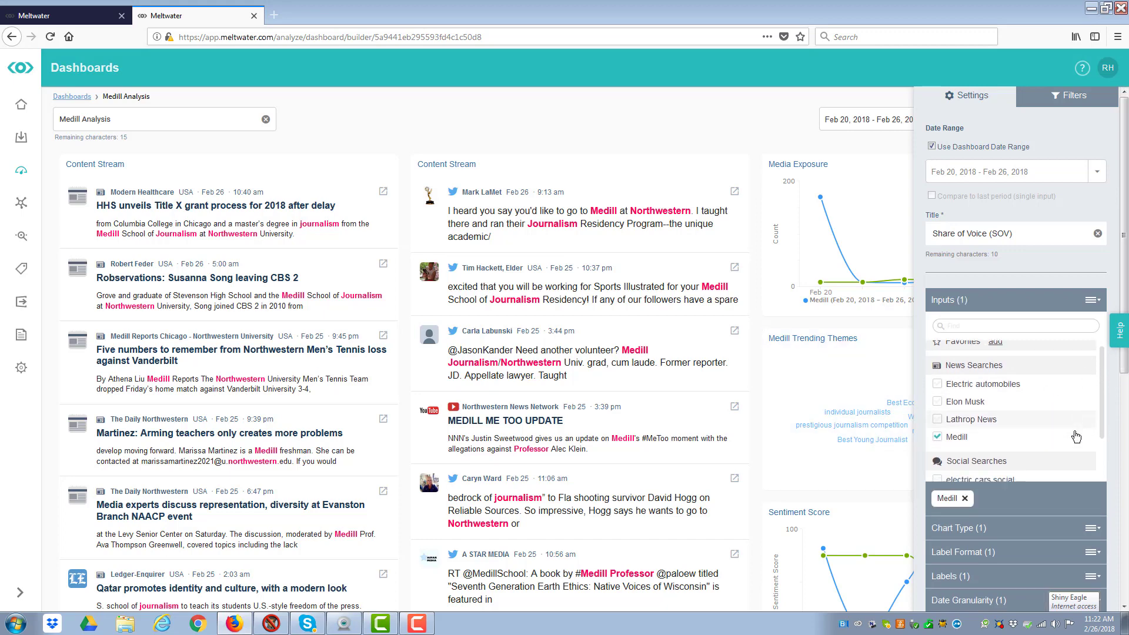
pyautogui.moveTo(1104, 427); pyautogui.dragTo(1105, 469)
pyautogui.click(938, 450)
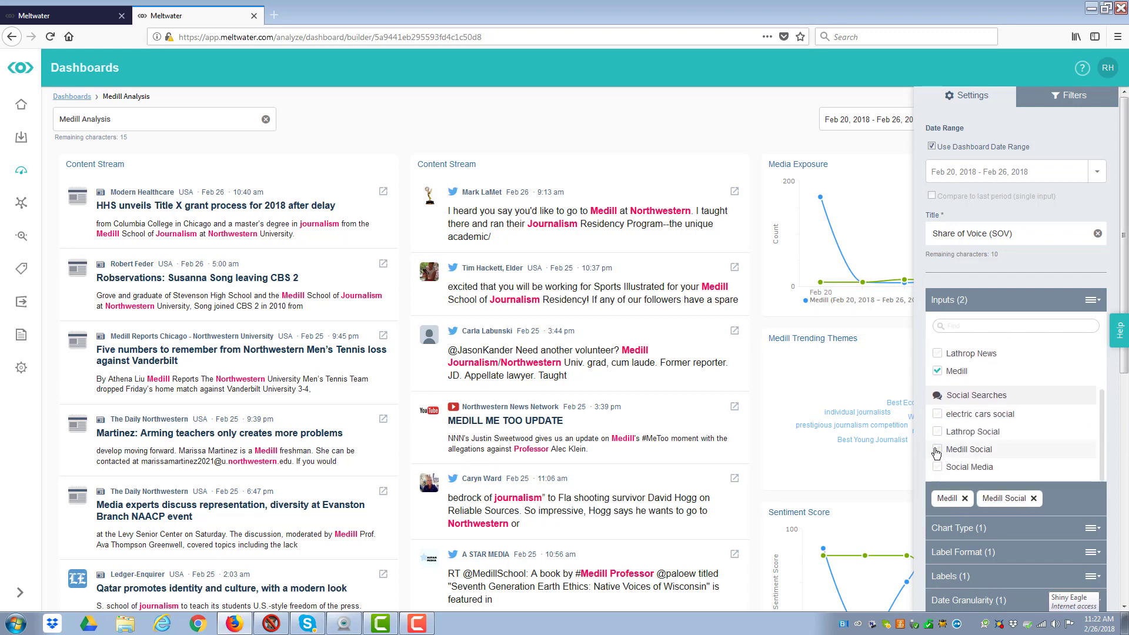
pyautogui.scroll(-4, 1076, 493)
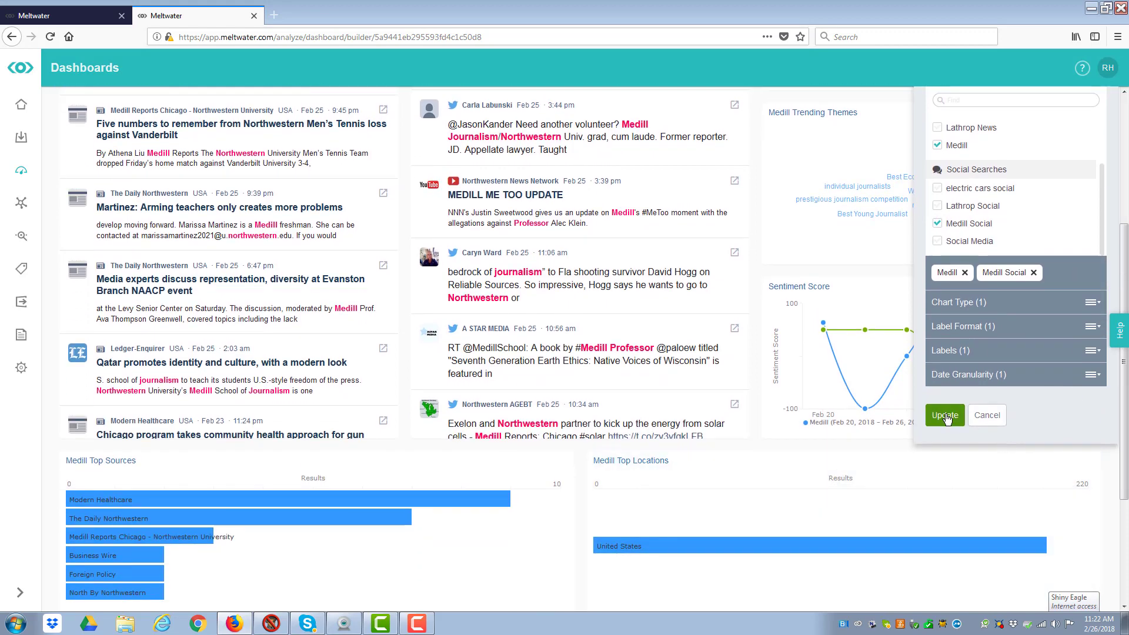
pyautogui.click(945, 416)
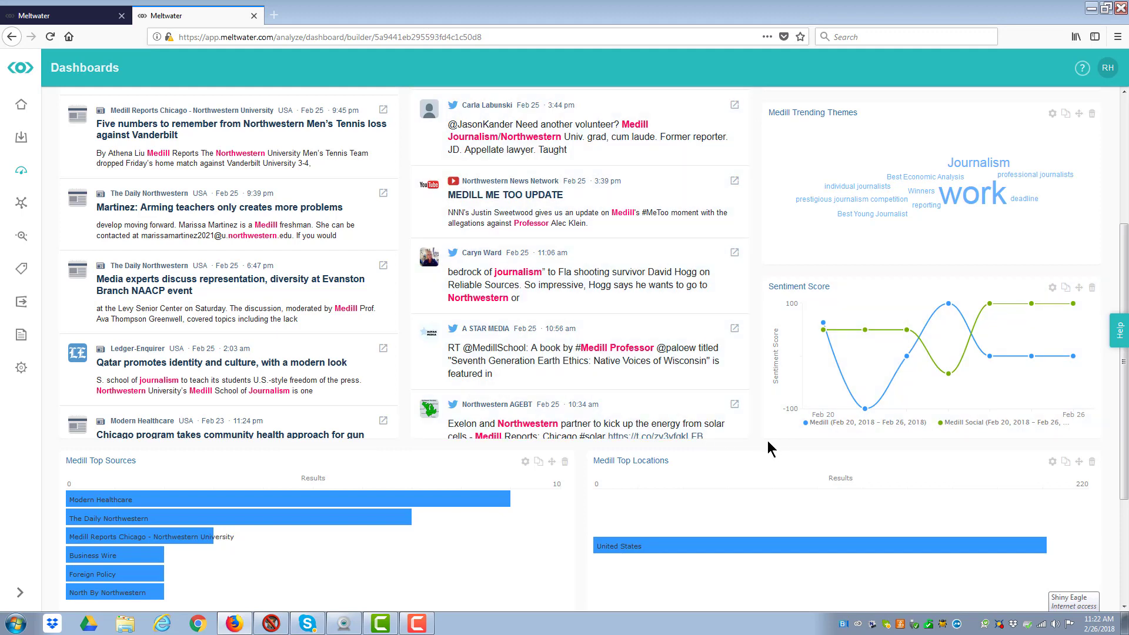
pyautogui.scroll(-3, 771, 439)
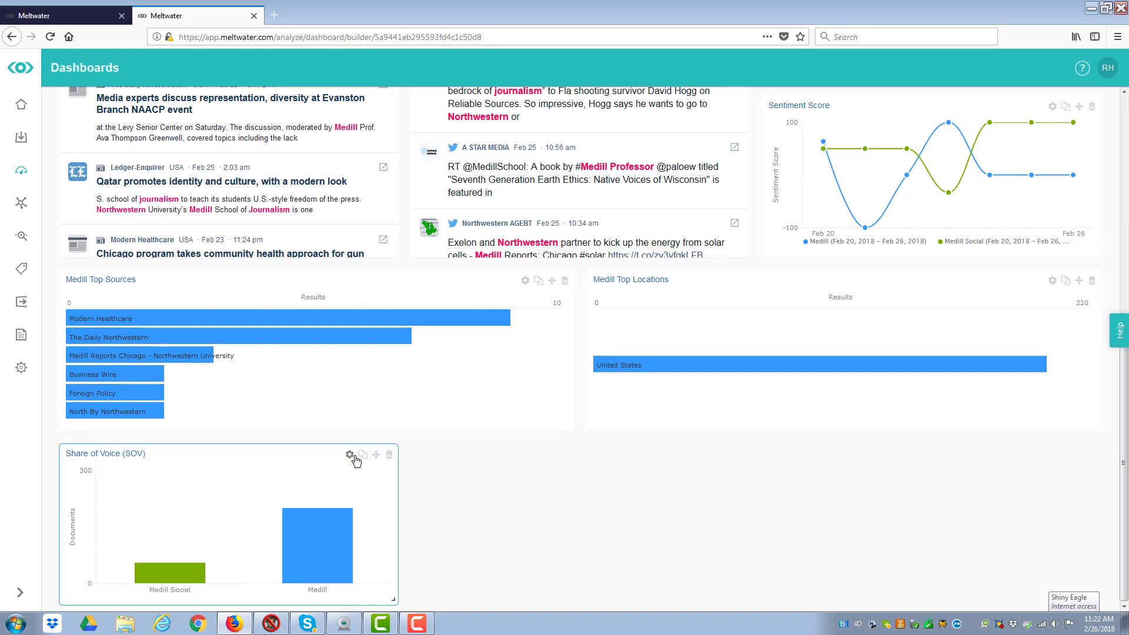
pyautogui.scroll(7, 618, 501)
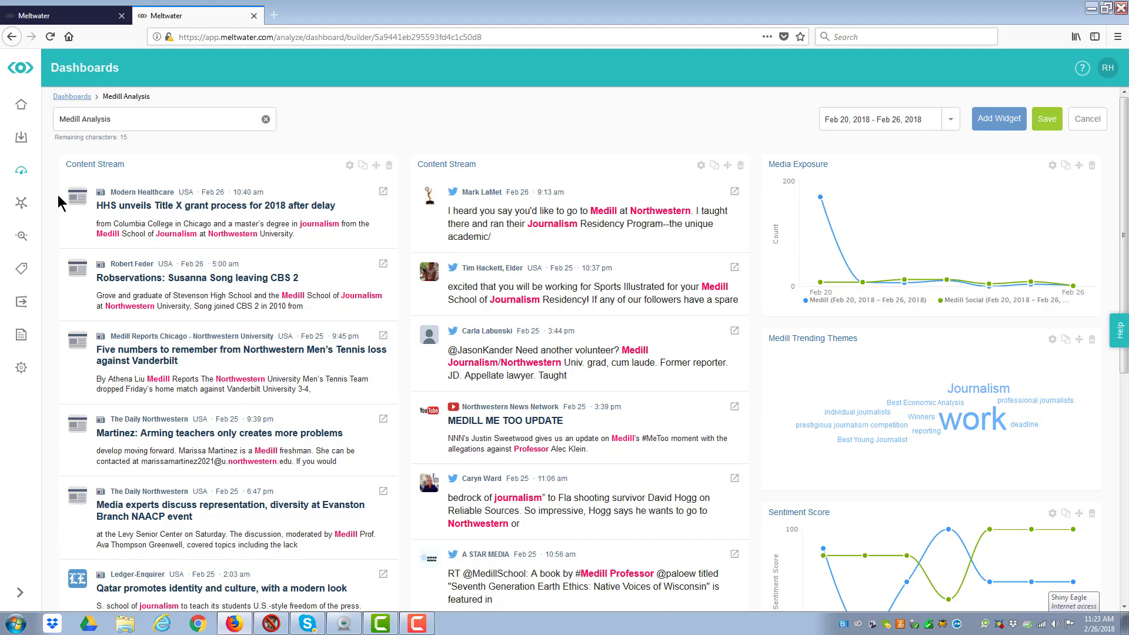
# Log out of Meltwater from the account menu, confirming departure from the unsaved dashboard page
pyautogui.click(1109, 69)
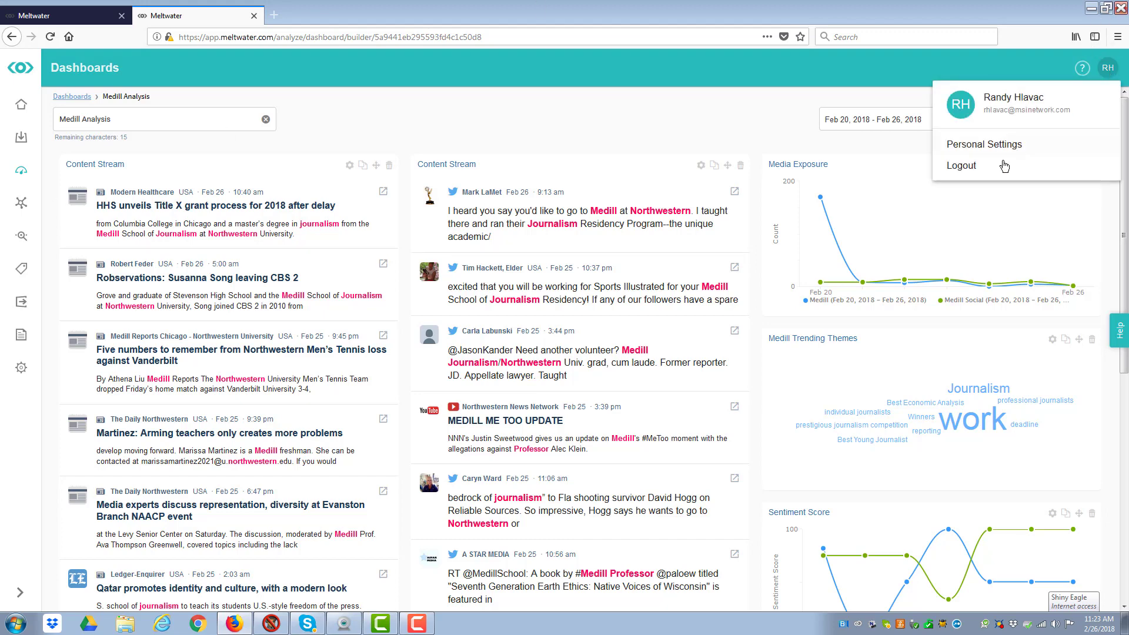
pyautogui.click(956, 168)
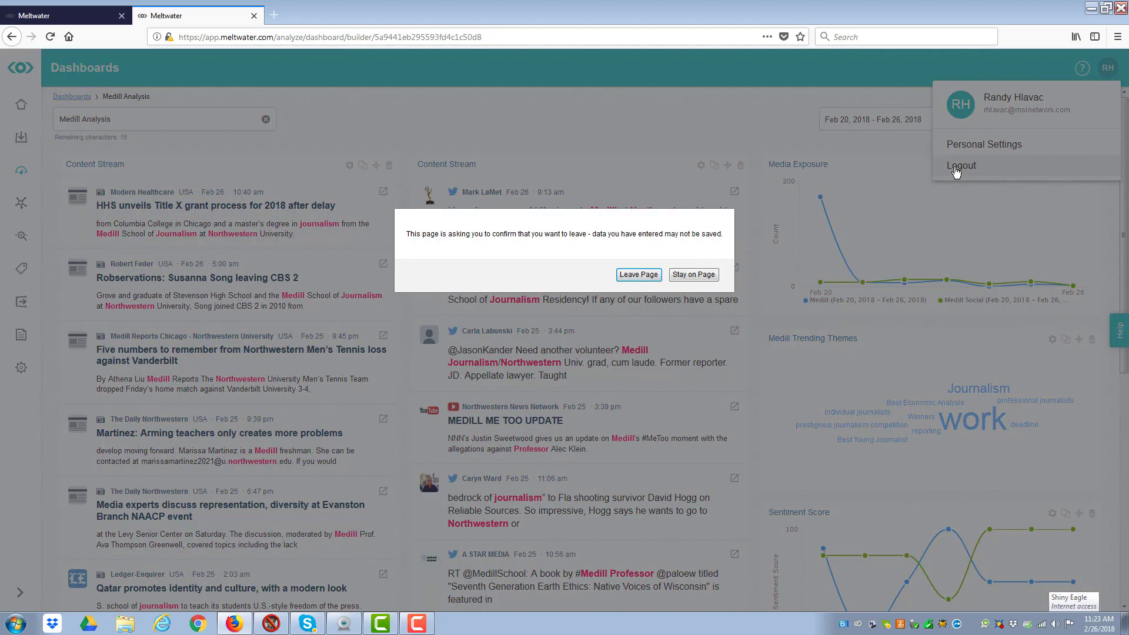
pyautogui.click(638, 275)
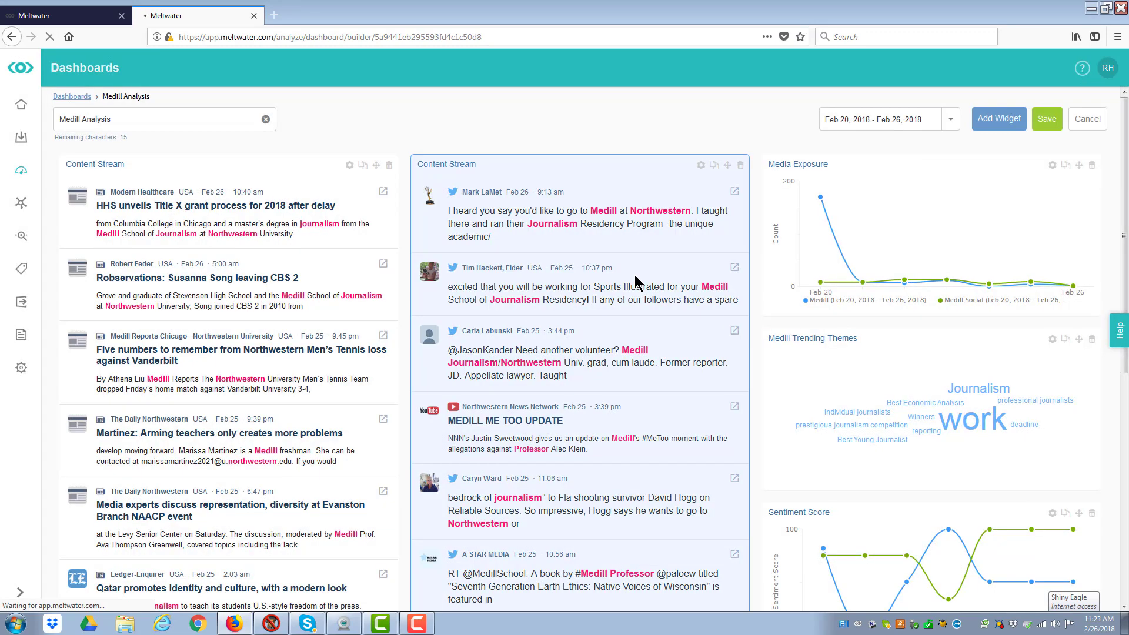